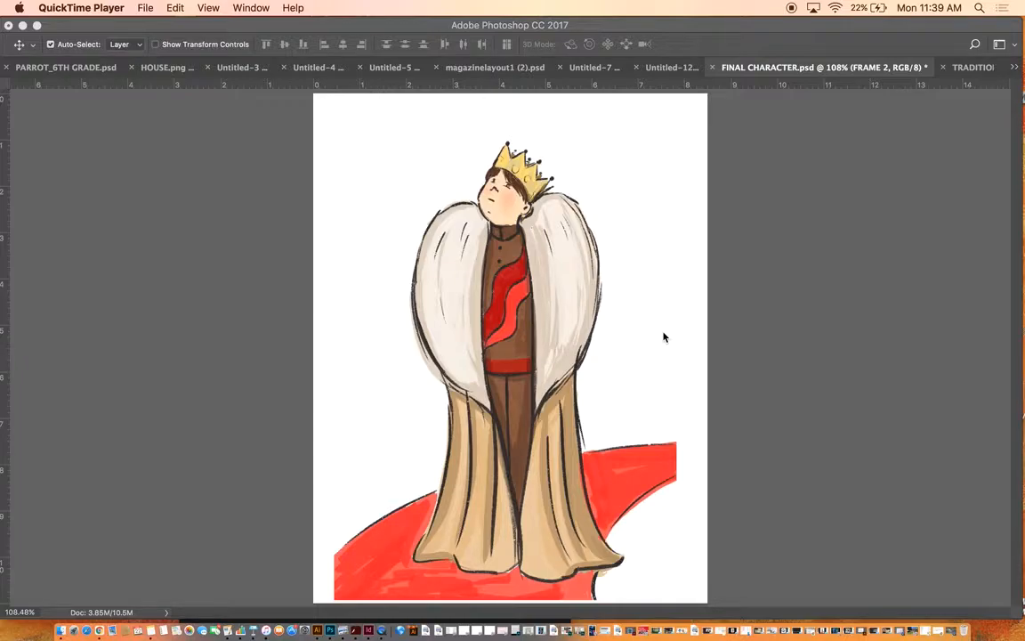
View FRAME 2 of FINAL CHARACTER.psd with FRAME 1 hidden, and turn FRAME 1 back on so both layers are shown.
{"action": "left_click", "coordinate": [784, 72]}
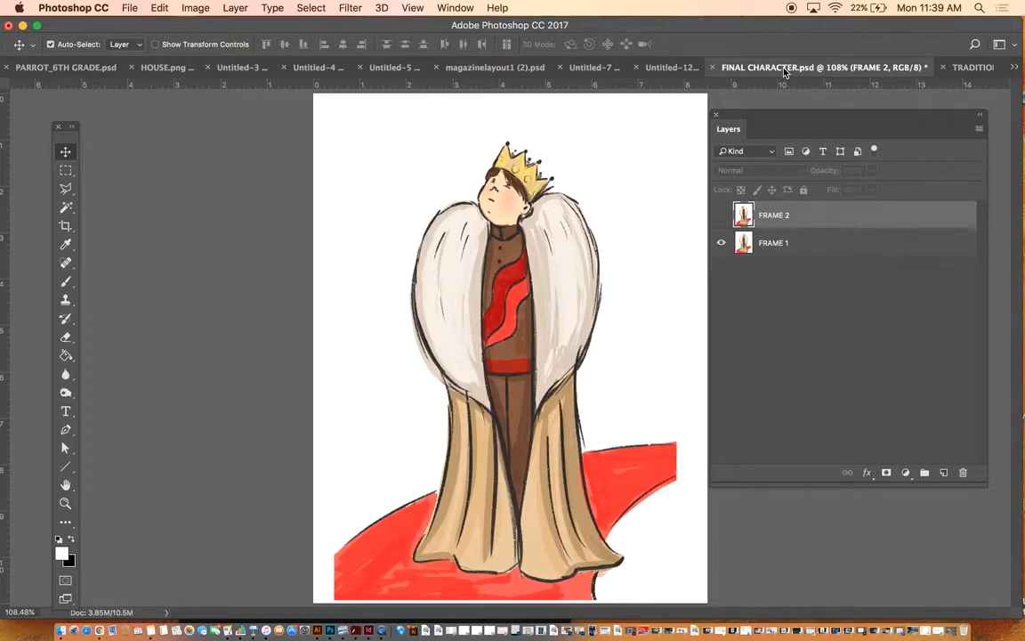
{"action": "left_click", "coordinate": [792, 247]}
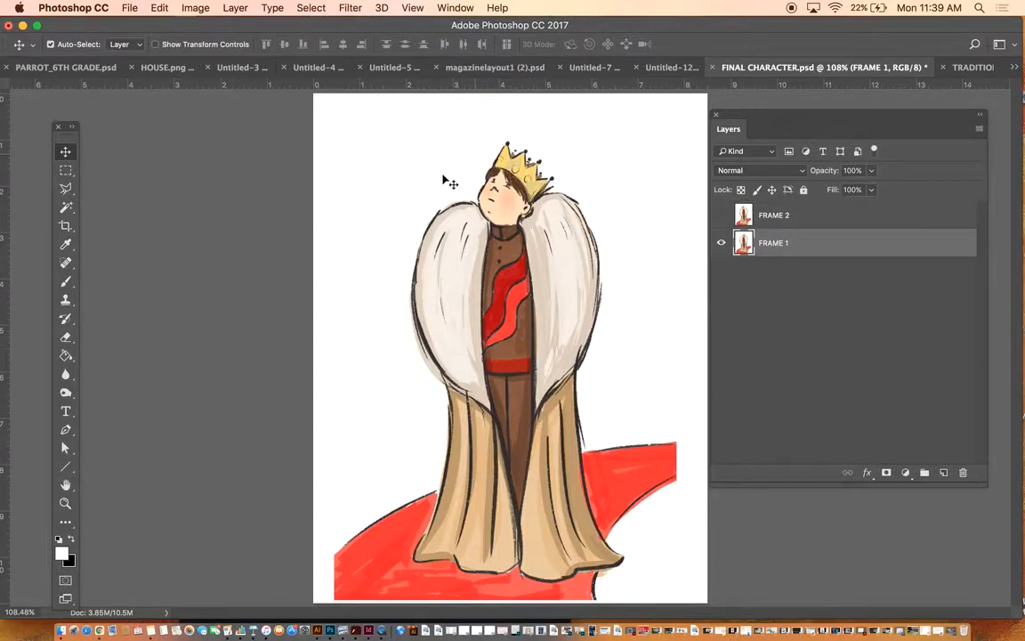
{"action": "left_click", "coordinate": [722, 242]}
{"action": "left_click", "coordinate": [721, 216]}
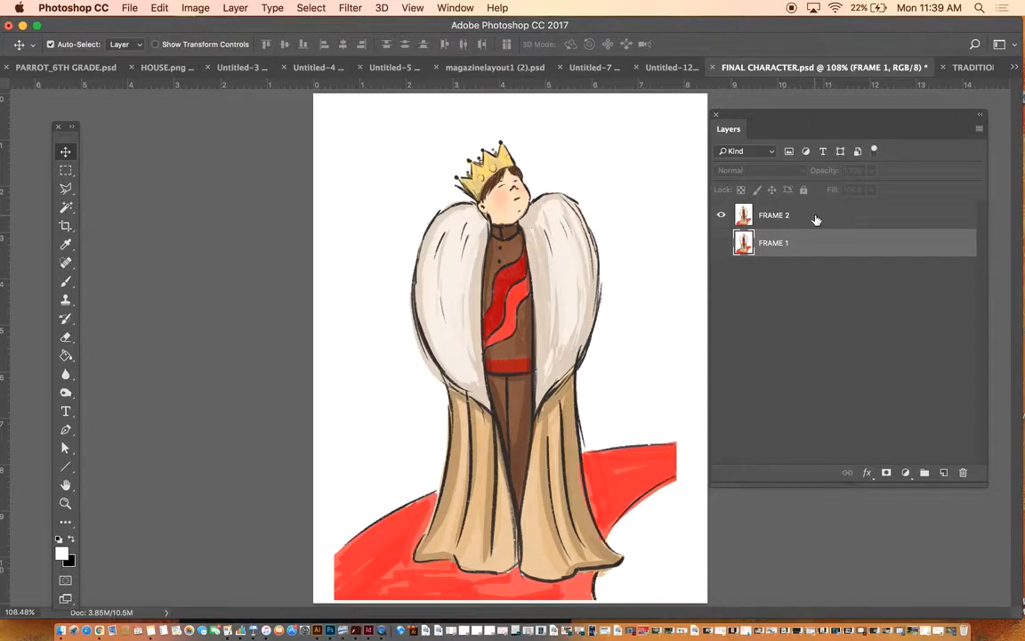
{"action": "left_click", "coordinate": [722, 243]}
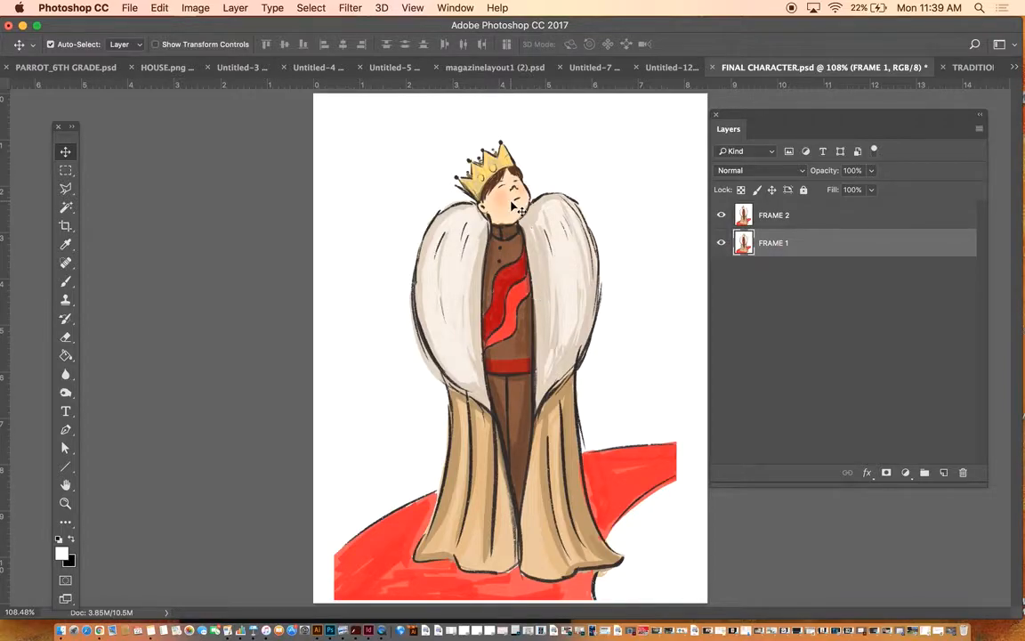
Hide FRAME 2 and shift the FRAME 1 drawing slightly sideways out of alignment.
{"action": "left_click", "coordinate": [810, 221]}
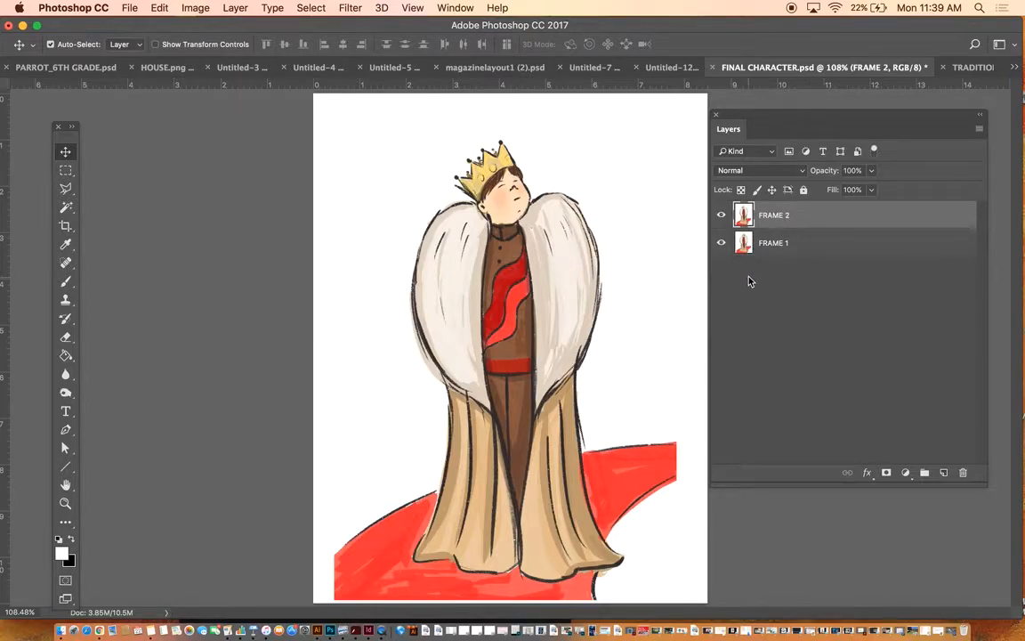
{"action": "left_click", "coordinate": [720, 216]}
{"action": "left_click", "coordinate": [761, 245]}
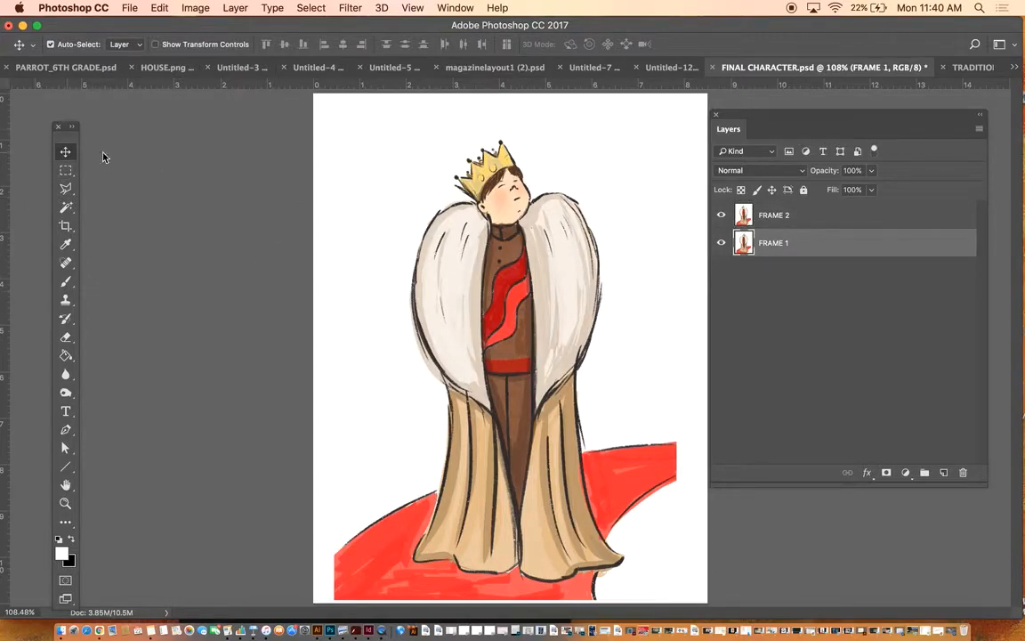
{"action": "left_click", "coordinate": [720, 215]}
{"action": "left_click_drag", "start_coordinate": [499, 267], "coordinate": [520, 267]}
Toggle FRAME 2's visibility repeatedly to compare its position with the shifted FRAME 1.
{"action": "left_click", "coordinate": [720, 214]}
{"action": "left_click", "coordinate": [721, 214]}
{"action": "left_click", "coordinate": [721, 215]}
{"action": "left_click", "coordinate": [720, 218]}
{"action": "left_click", "coordinate": [720, 218]}
{"action": "left_click", "coordinate": [721, 218]}
{"action": "left_click", "coordinate": [721, 218]}
{"action": "left_click", "coordinate": [721, 223]}
{"action": "left_click", "coordinate": [721, 223]}
Lower FRAME 2's opacity to 68% and line up the bodies of the FRAME 1 and FRAME 2 drawings.
{"action": "left_click", "coordinate": [854, 224]}
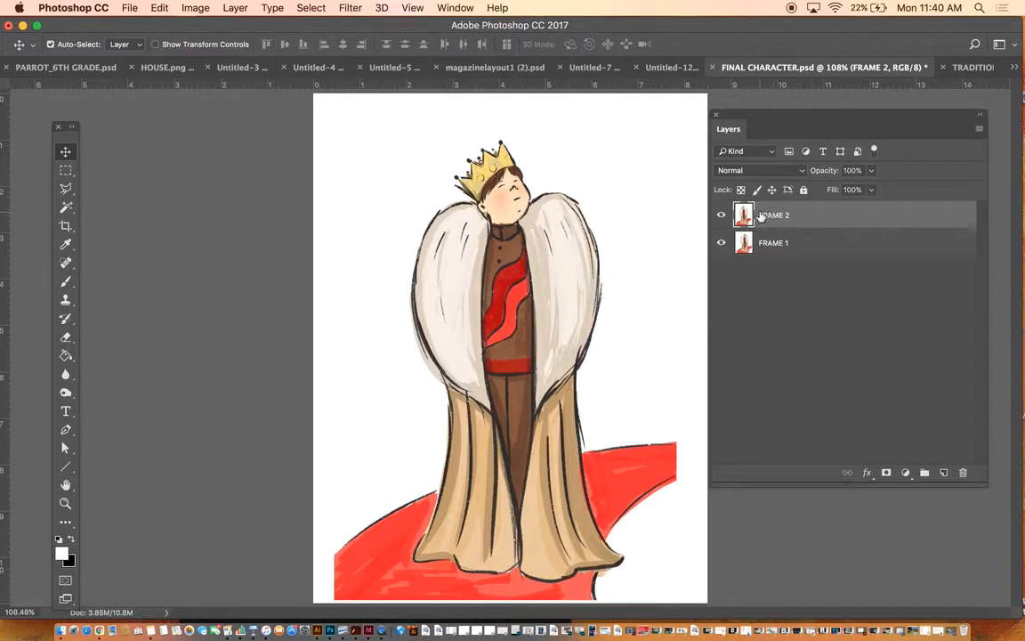
{"action": "left_click", "coordinate": [869, 171]}
{"action": "left_click", "coordinate": [850, 190]}
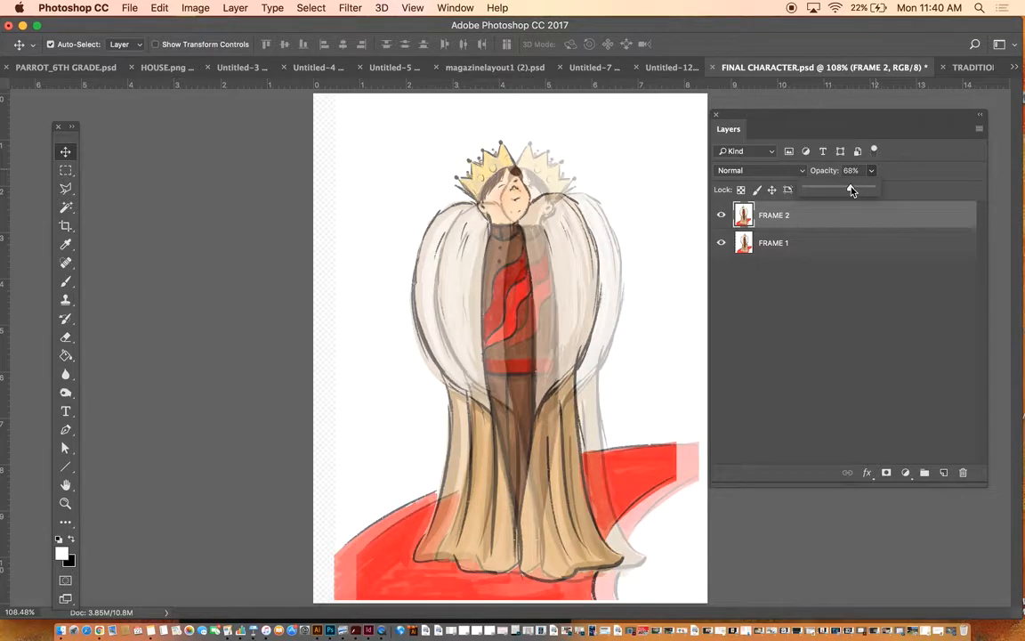
{"action": "left_click", "coordinate": [790, 242]}
{"action": "mouse_move", "coordinate": [617, 259]}
{"action": "left_mouse_down"}
{"action": "mouse_move", "coordinate": [598, 258]}
{"action": "mouse_move", "coordinate": [634, 259]}
{"action": "mouse_move", "coordinate": [609, 260]}
{"action": "left_mouse_up"}
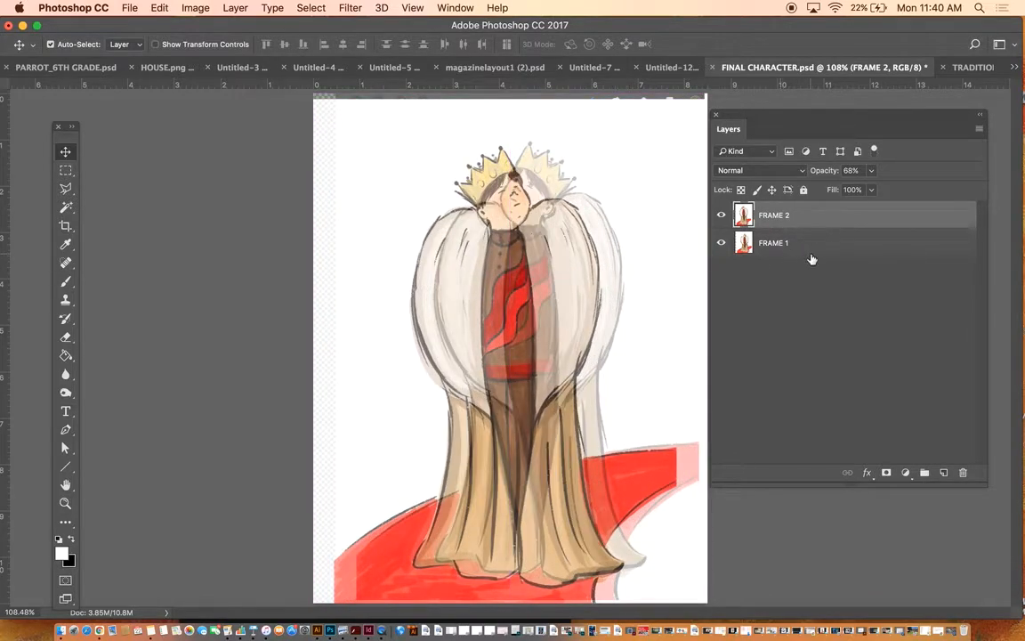
{"action": "left_click", "coordinate": [813, 253]}
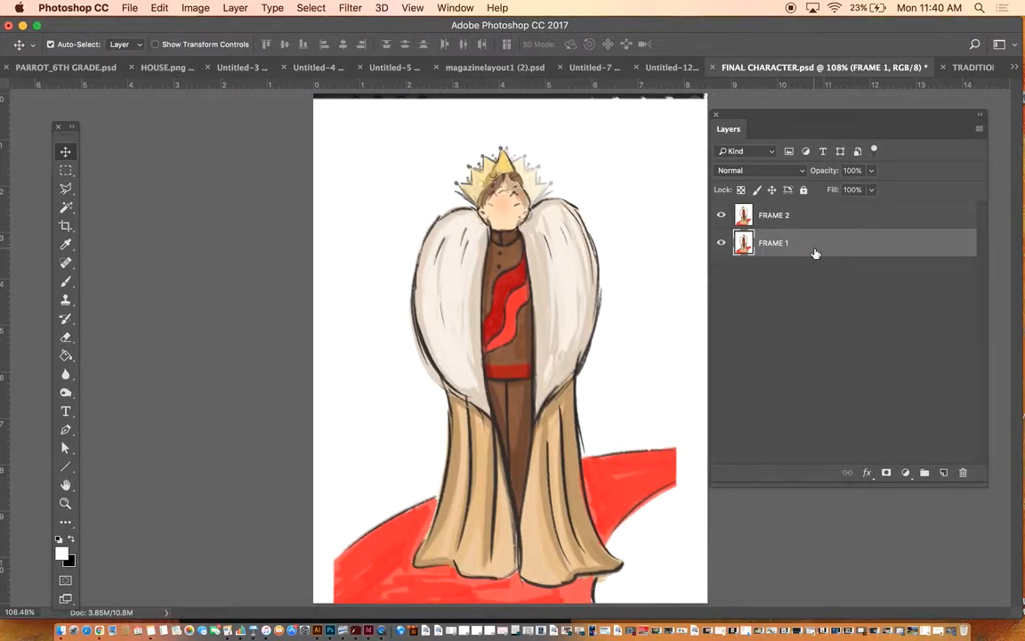
Set FRAME 2's opacity to 100%.
{"action": "left_click", "coordinate": [861, 216]}
{"action": "left_click", "coordinate": [873, 171]}
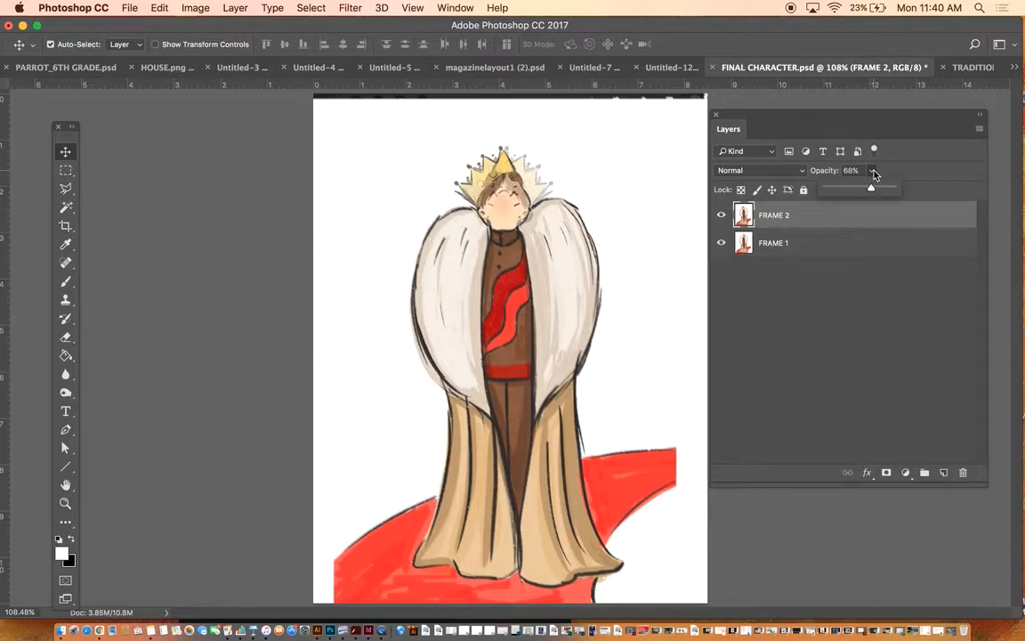
{"action": "left_click_drag", "start_coordinate": [872, 190], "coordinate": [896, 191]}
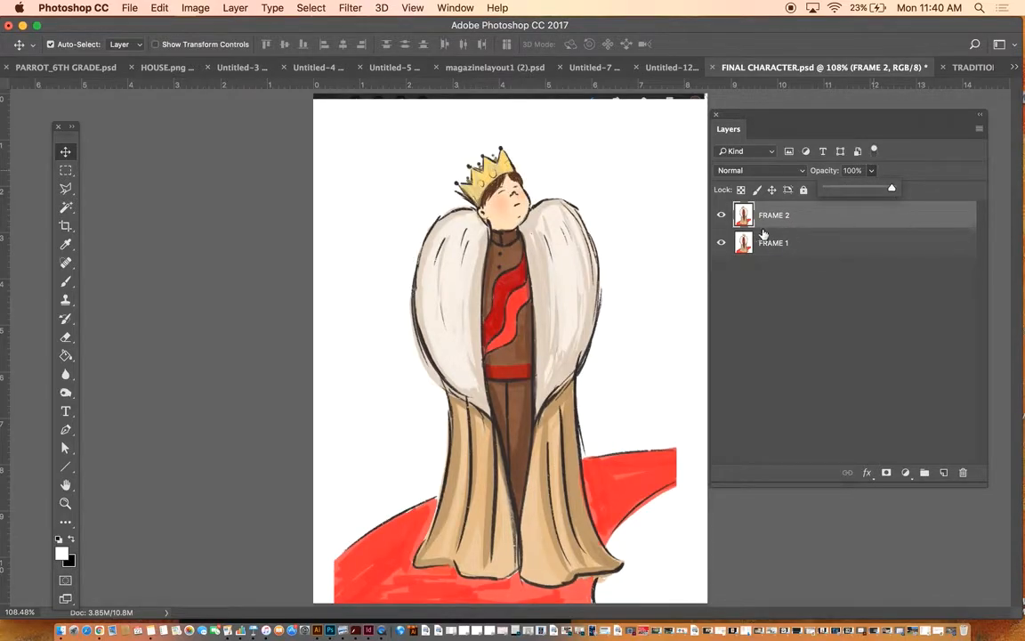
Flip FRAME 2 on and off at full opacity to check that the aligned body stays still between frames.
{"action": "left_click", "coordinate": [722, 215]}
{"action": "left_click", "coordinate": [721, 216]}
{"action": "left_click", "coordinate": [722, 215]}
{"action": "left_click", "coordinate": [722, 215]}
{"action": "left_click", "coordinate": [721, 216]}
{"action": "left_click", "coordinate": [722, 215]}
{"action": "left_click", "coordinate": [722, 215]}
{"action": "left_click", "coordinate": [722, 215]}
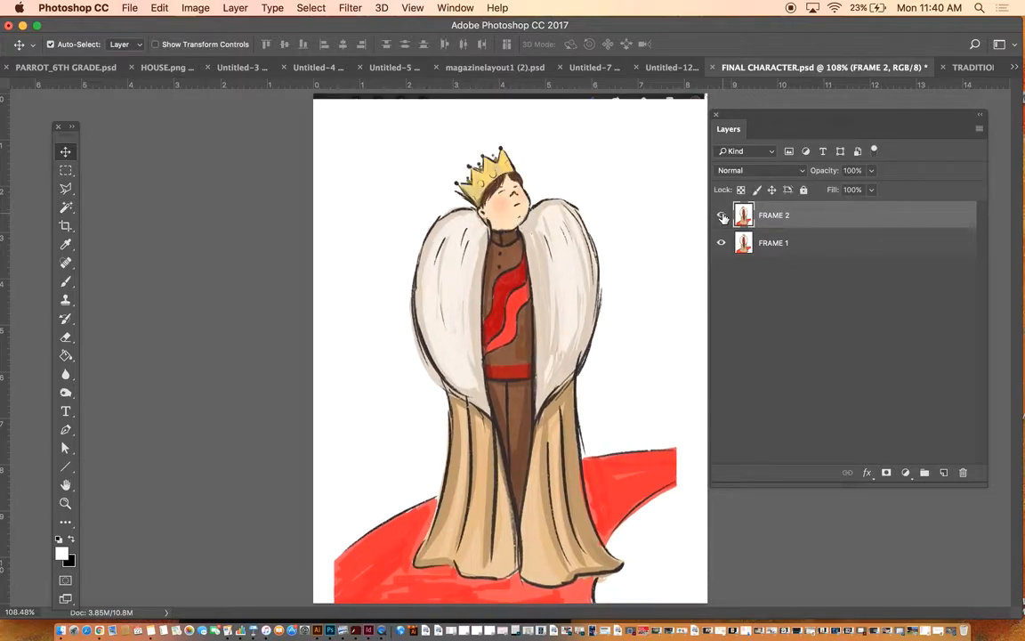
Reduce FRAME 2's opacity to 68% so that FRAME 1 can be viewed through it.
{"action": "left_click", "coordinate": [872, 170]}
{"action": "left_click_drag", "start_coordinate": [856, 191], "coordinate": [875, 189]}
{"action": "left_click", "coordinate": [832, 247]}
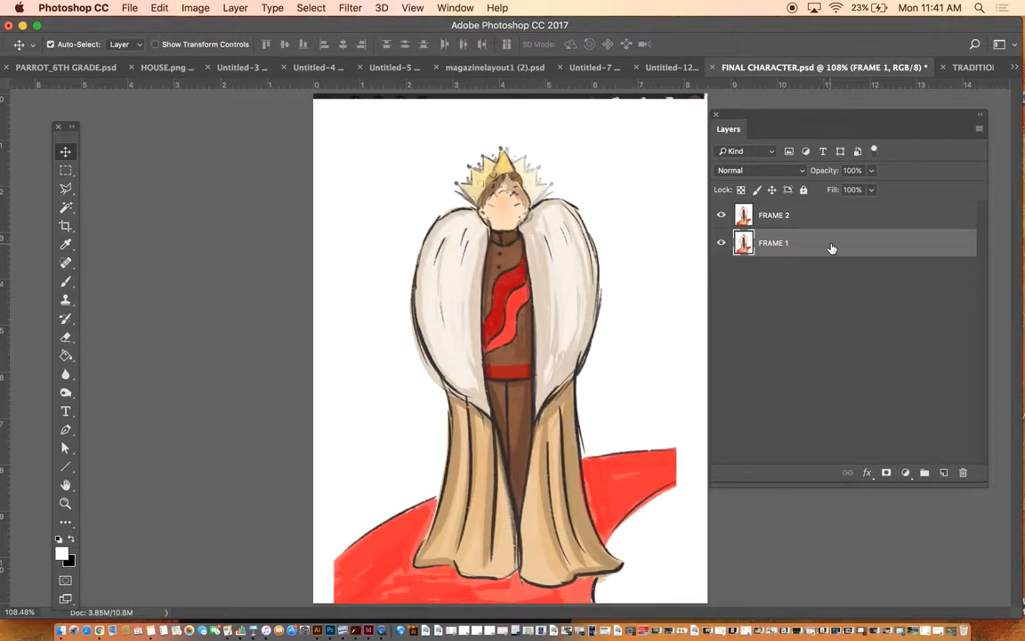
{"action": "left_click", "coordinate": [817, 216]}
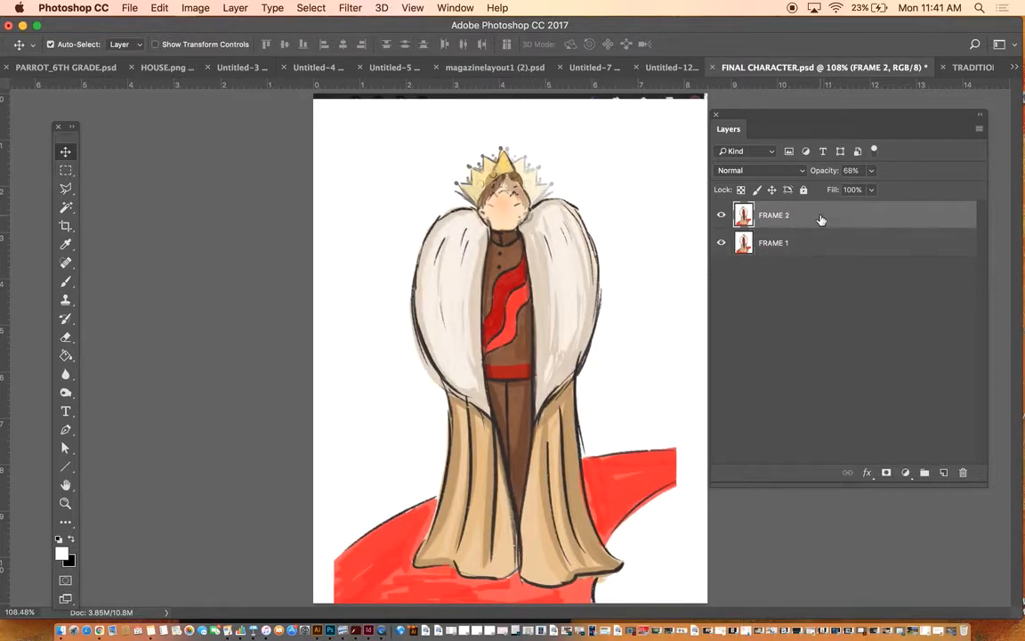
Drop FRAME 2's opacity to 0% and toggle the layer's visibility.
{"action": "left_click_drag", "start_coordinate": [871, 170], "coordinate": [875, 189]}
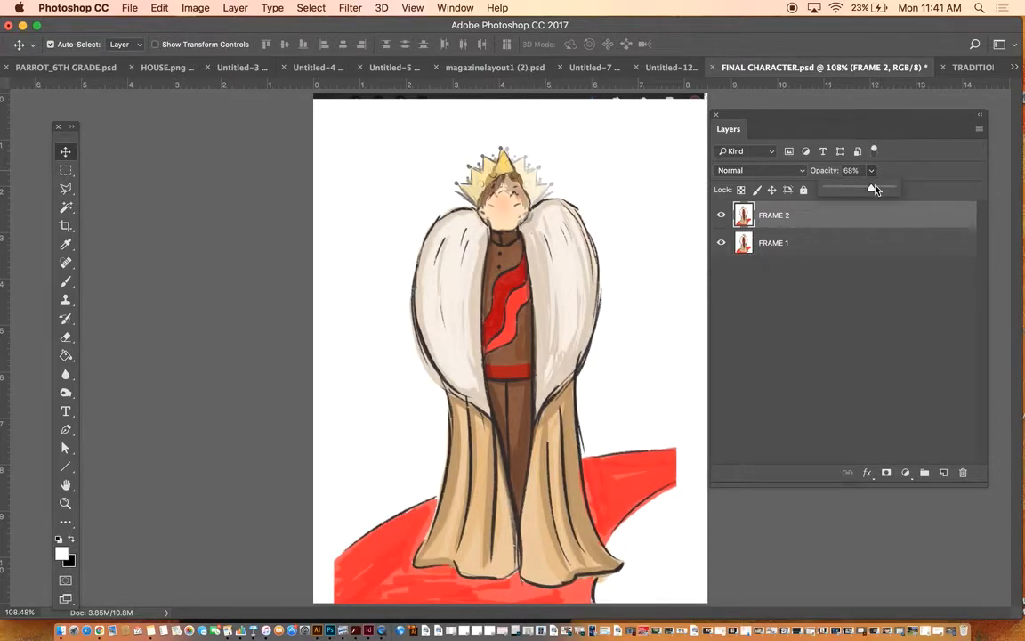
{"action": "left_click", "coordinate": [723, 217]}
{"action": "left_click", "coordinate": [722, 217]}
{"action": "left_click", "coordinate": [722, 216]}
{"action": "left_click", "coordinate": [721, 216]}
{"action": "left_click", "coordinate": [721, 218]}
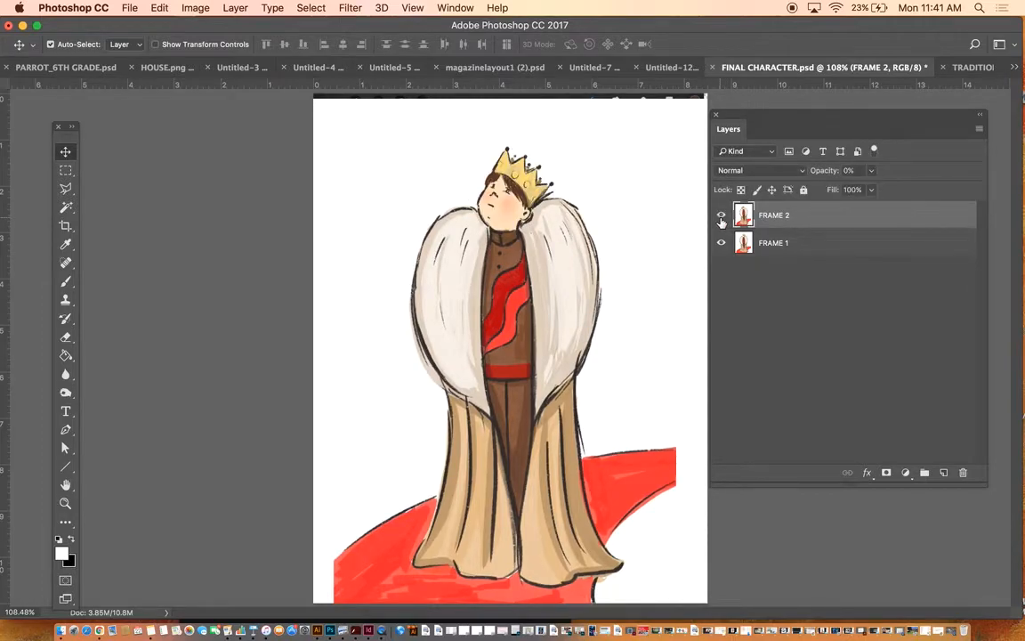
Restore FRAME 2's opacity to 100% and toggle its visibility to preview the head movement between the two frames.
{"action": "left_click", "coordinate": [872, 170]}
{"action": "left_click_drag", "start_coordinate": [873, 188], "coordinate": [993, 187]}
{"action": "left_click", "coordinate": [720, 216]}
{"action": "left_click", "coordinate": [721, 217]}
{"action": "left_click", "coordinate": [721, 218]}
{"action": "left_click", "coordinate": [721, 218]}
{"action": "left_click", "coordinate": [721, 218]}
{"action": "left_click", "coordinate": [721, 218]}
{"action": "left_click", "coordinate": [720, 218]}
{"action": "left_click", "coordinate": [721, 218]}
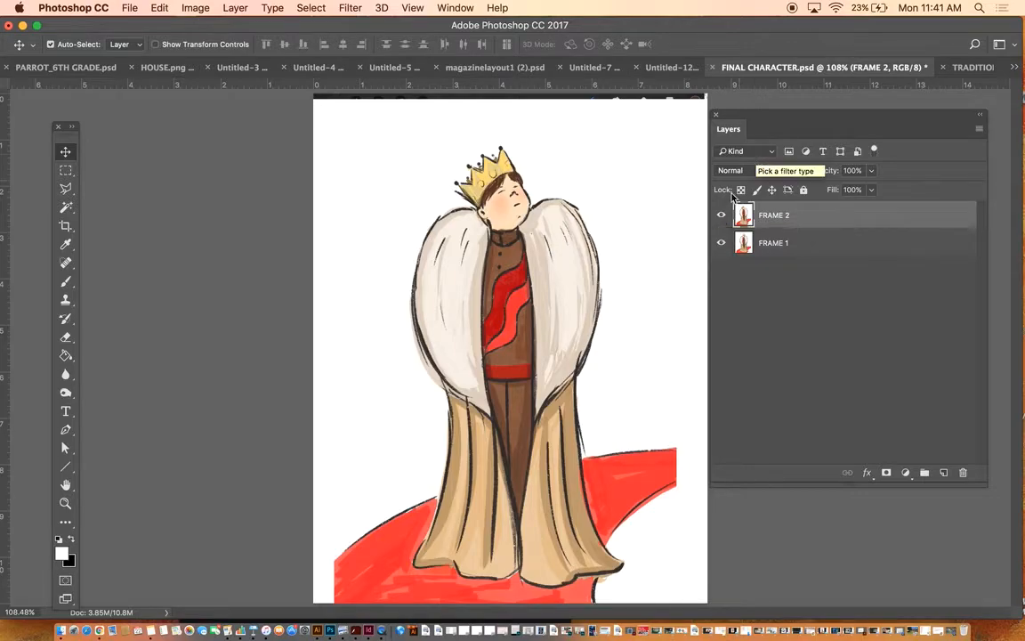
Switch to TRADITIONAL CHARACTER.psd and move the Layers panel clear of the enlarged drawing.
{"action": "left_click", "coordinate": [975, 69]}
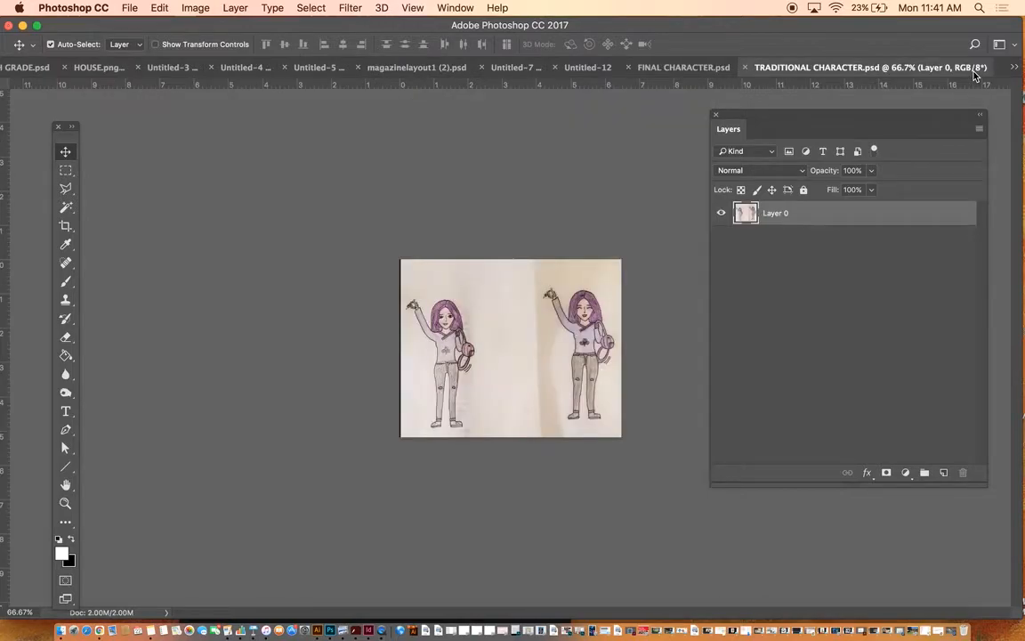
{"action": "scroll", "coordinate": [658, 297], "scroll_direction": "up", "scroll_amount": 5}
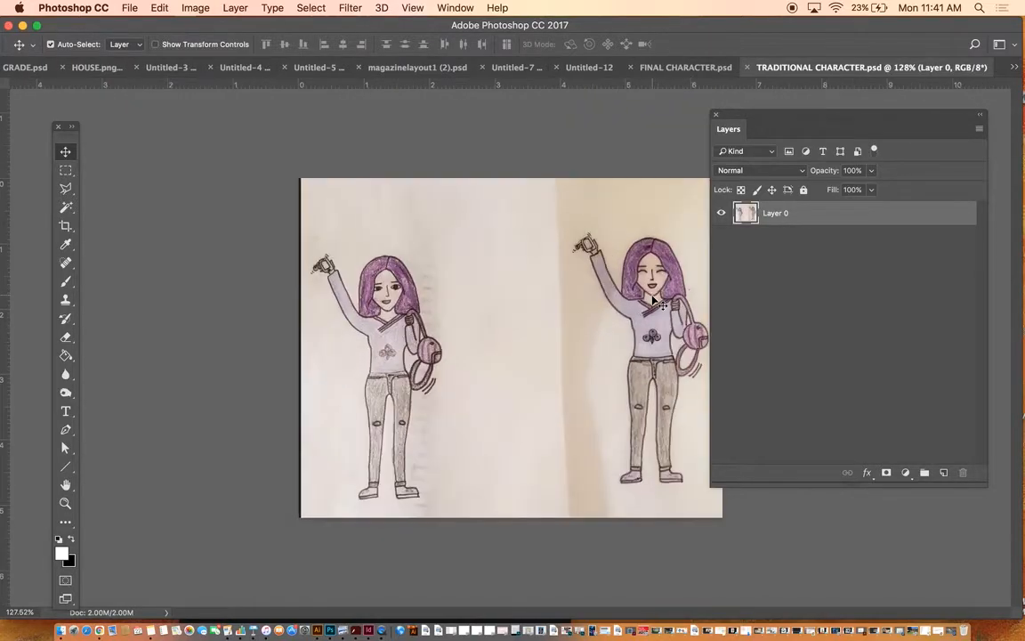
{"action": "scroll", "coordinate": [654, 301], "scroll_direction": "down", "scroll_amount": 1}
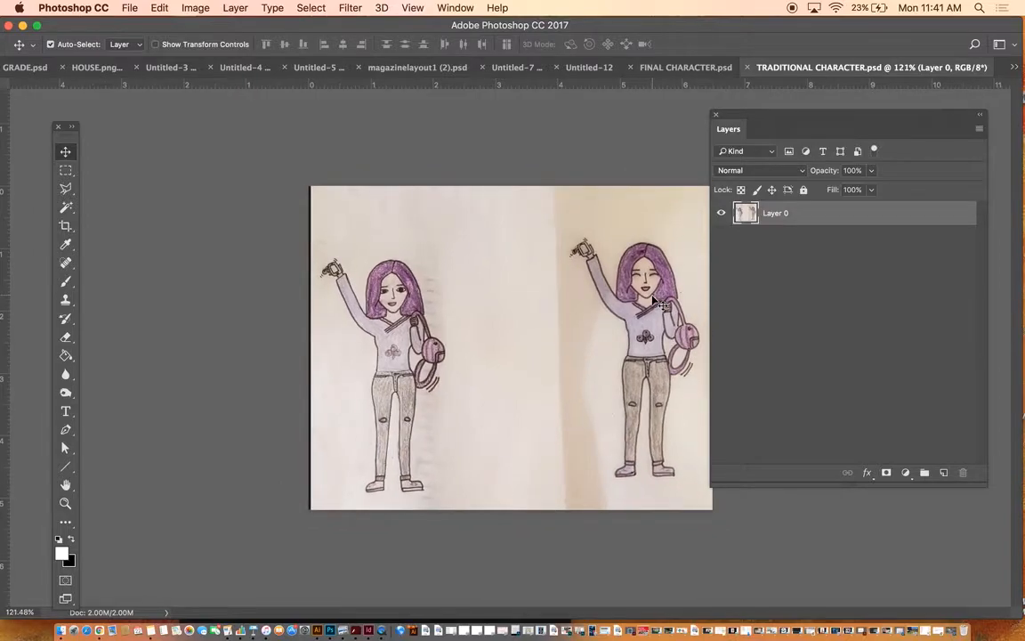
{"action": "left_click_drag", "start_coordinate": [766, 121], "coordinate": [790, 127]}
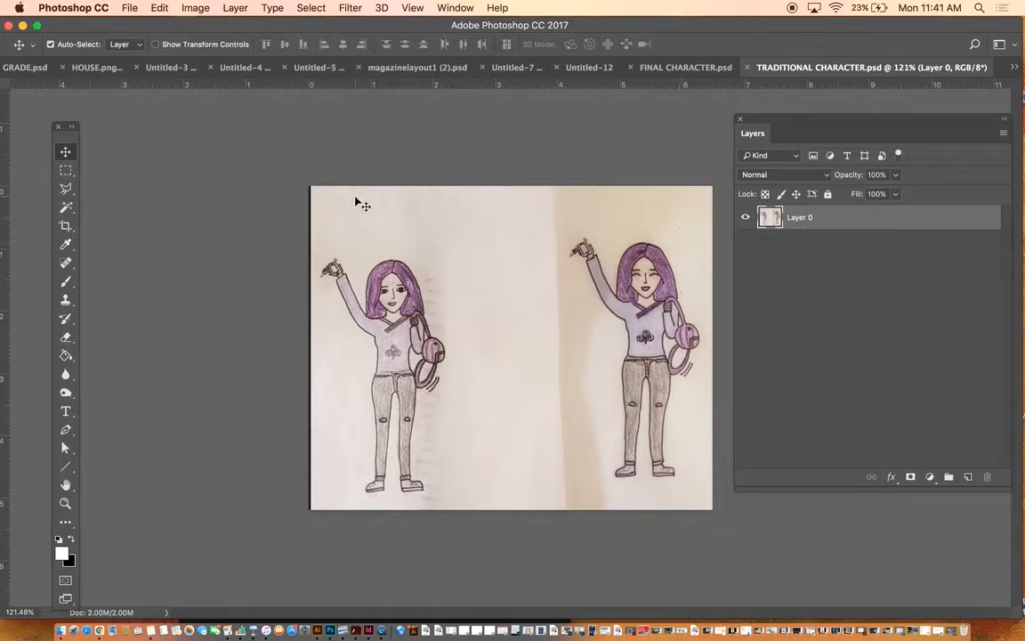
Select the right-hand character with a rectangular marquee and copy it onto a new layer.
{"action": "left_click", "coordinate": [67, 170]}
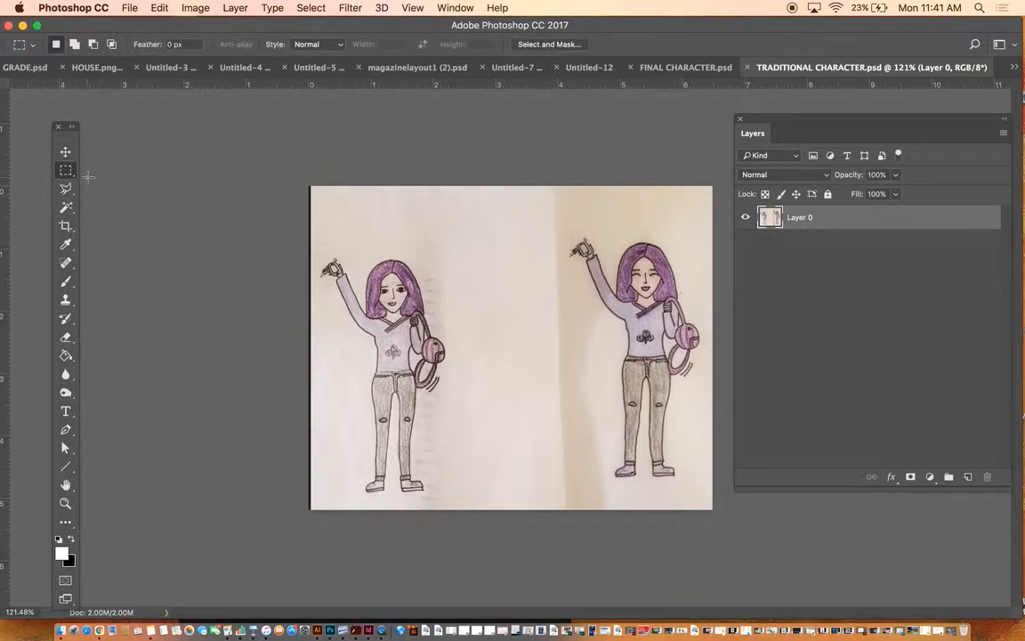
{"action": "left_click_drag", "start_coordinate": [553, 212], "coordinate": [713, 483]}
{"action": "key", "text": "super+j"}
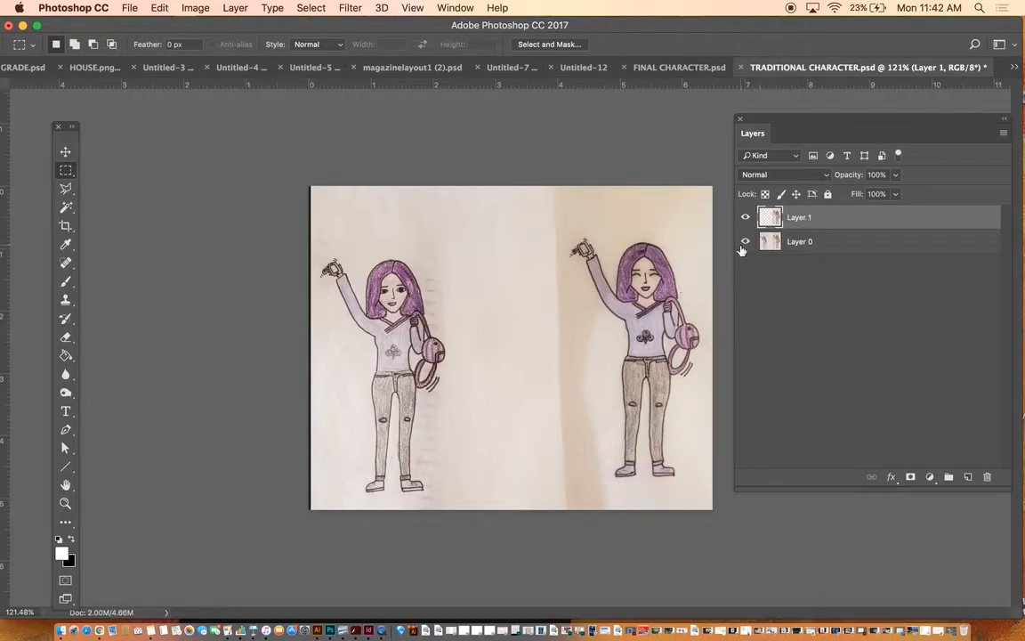
Rename Layer 0, which holds the original drawing, as FRAME 1.
{"action": "left_click", "coordinate": [828, 249]}
{"action": "double_click", "coordinate": [806, 241]}
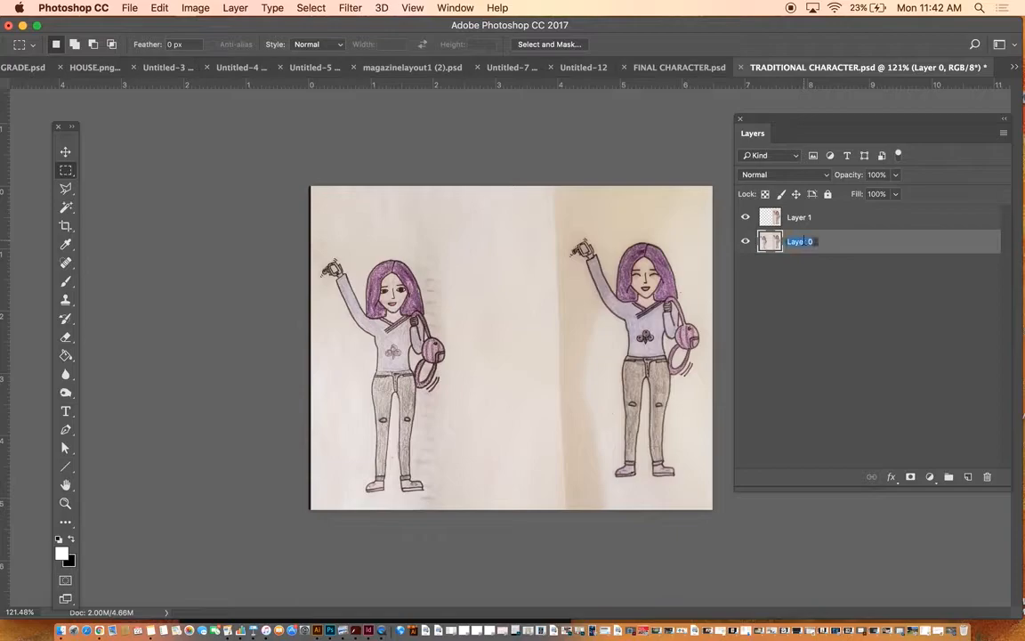
{"action": "type", "text": "FRAME1"}
{"action": "key", "text": "BackSpace"}
{"action": "type", "text": "1"}
Rename Layer 1, the copied character's layer, as FRAME 2.
{"action": "double_click", "coordinate": [798, 217]}
{"action": "type", "text": "FRSAME 2"}
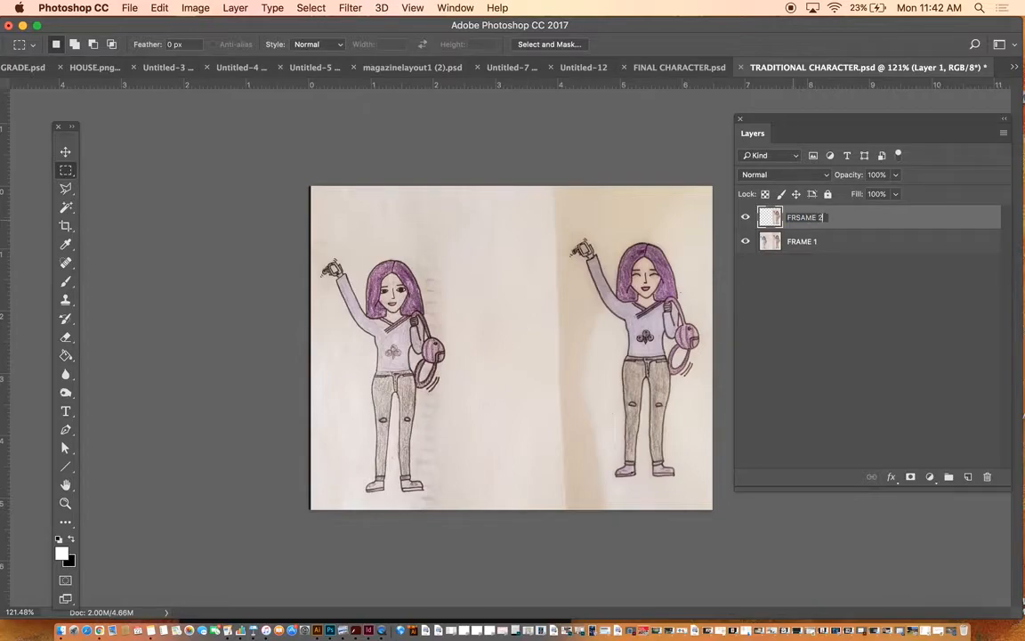
{"action": "left_click", "coordinate": [817, 241]}
{"action": "double_click", "coordinate": [805, 222]}
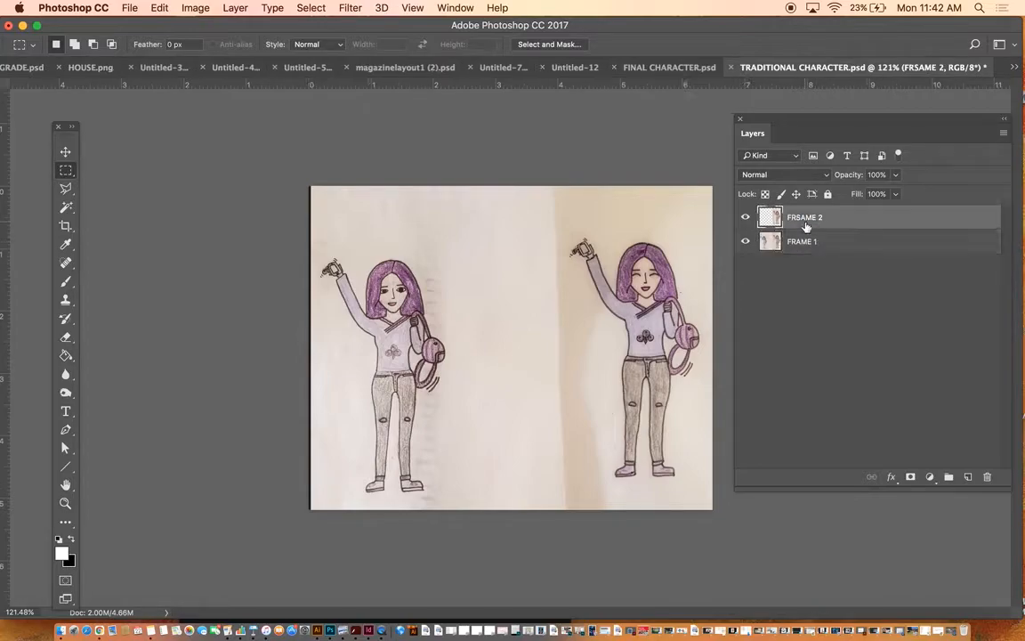
{"action": "key", "text": "BackSpace"}
{"action": "type", "text": "FR"}
{"action": "key", "text": "Return"}
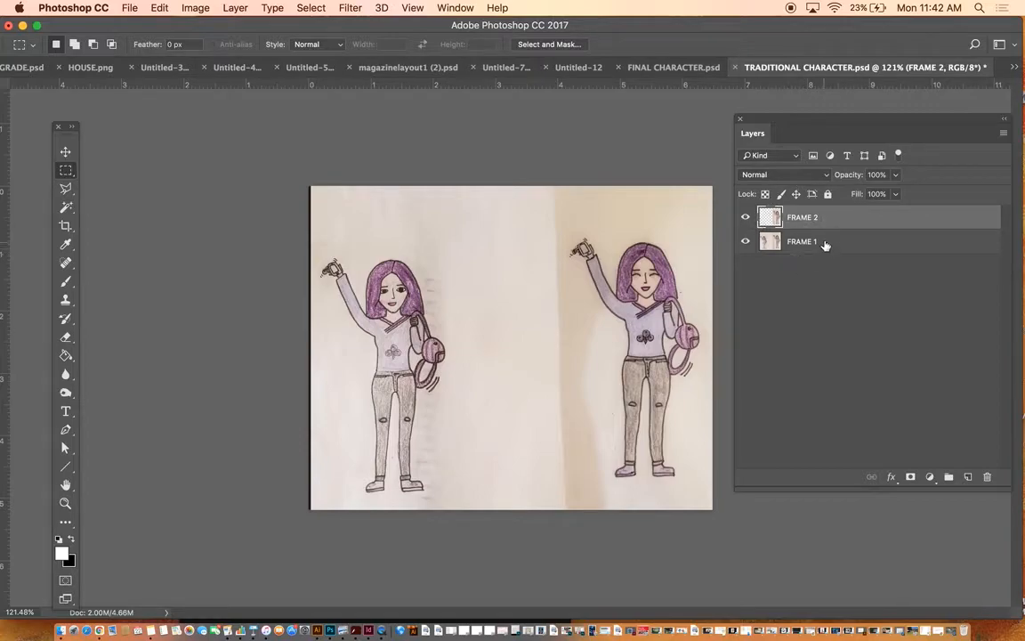
Move the FRAME 2 character over the left-hand FRAME 1 character and crop the canvas around them.
{"action": "left_click", "coordinate": [67, 152]}
{"action": "left_click_drag", "start_coordinate": [645, 338], "coordinate": [397, 355]}
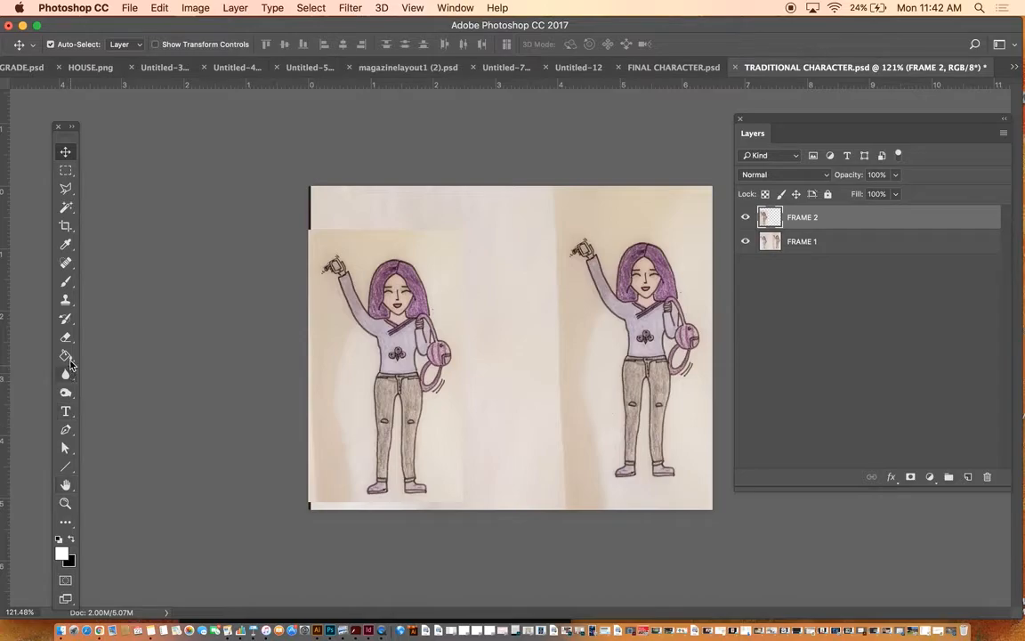
{"action": "left_click", "coordinate": [65, 225]}
{"action": "left_click_drag", "start_coordinate": [726, 353], "coordinate": [611, 349]}
{"action": "left_click_drag", "start_coordinate": [510, 187], "coordinate": [512, 204]}
{"action": "key", "text": "Return"}
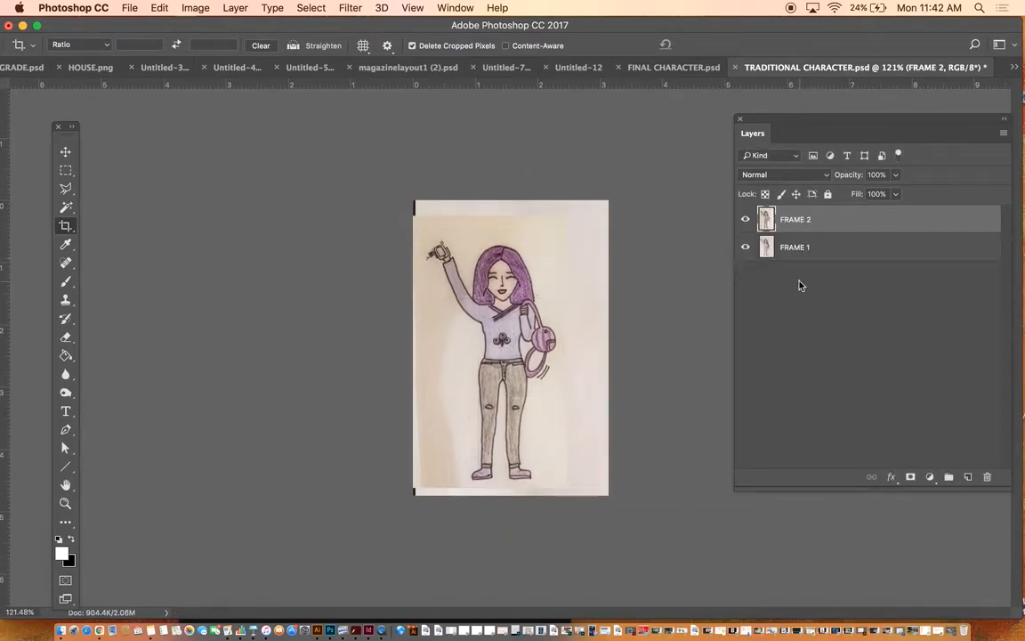
Toggle FRAME 2's visibility to compare the overlaid characters in the cropped drawing.
{"action": "left_click", "coordinate": [746, 219]}
{"action": "left_click", "coordinate": [746, 219]}
{"action": "left_click", "coordinate": [745, 219]}
{"action": "left_click", "coordinate": [745, 220]}
{"action": "left_click", "coordinate": [744, 220]}
{"action": "left_click", "coordinate": [744, 220]}
{"action": "left_click", "coordinate": [744, 220]}
Remove shaded background areas beside the waving arm on FRAME 2 using the Magic Wand at tolerance 5.
{"action": "left_click", "coordinate": [66, 210]}
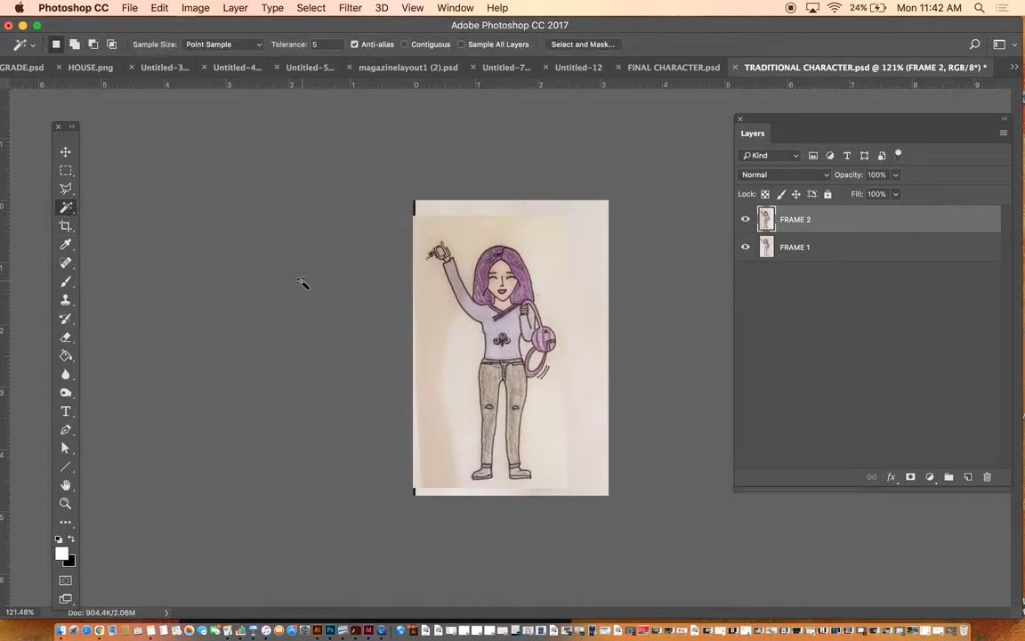
{"action": "left_click", "coordinate": [425, 285]}
{"action": "left_click", "coordinate": [441, 323]}
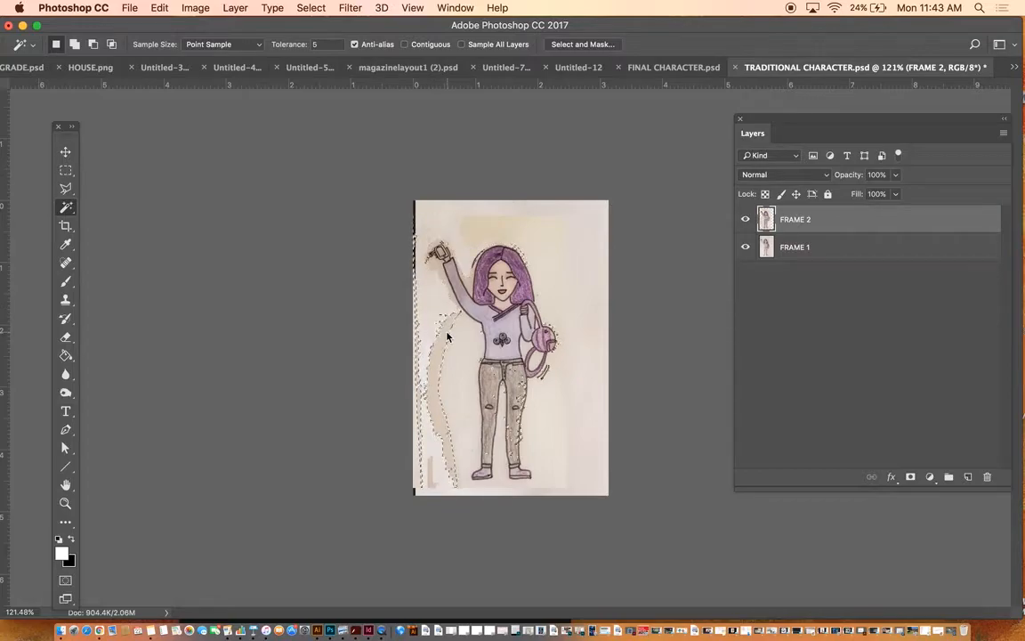
Limit the Magic Wand to contiguous pixels, remove more background patches around the FRAME 2 character, and clear the selection.
{"action": "left_click", "coordinate": [404, 44]}
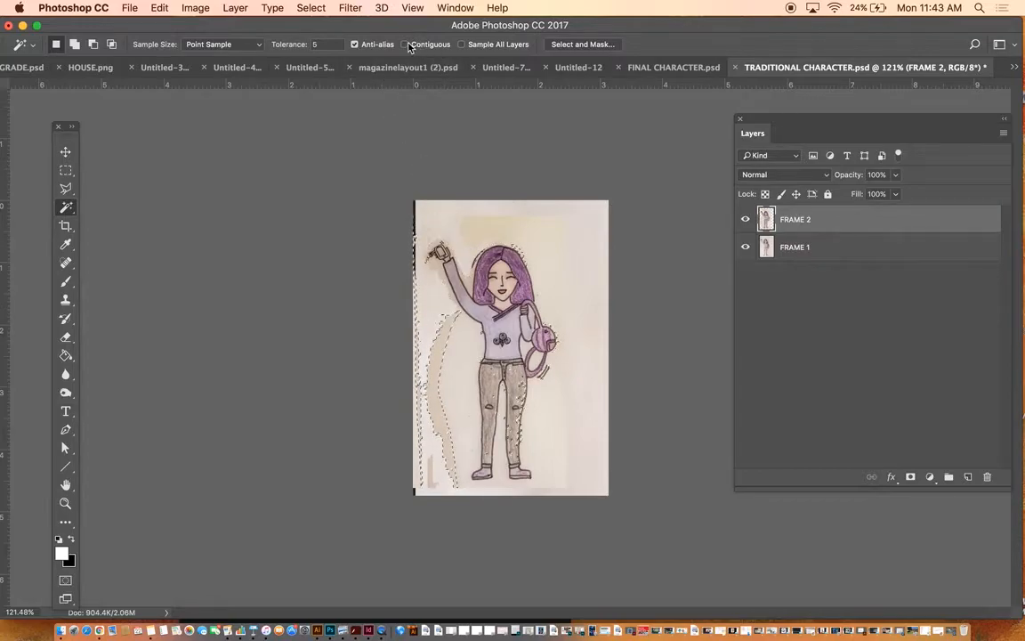
{"action": "left_click", "coordinate": [456, 390]}
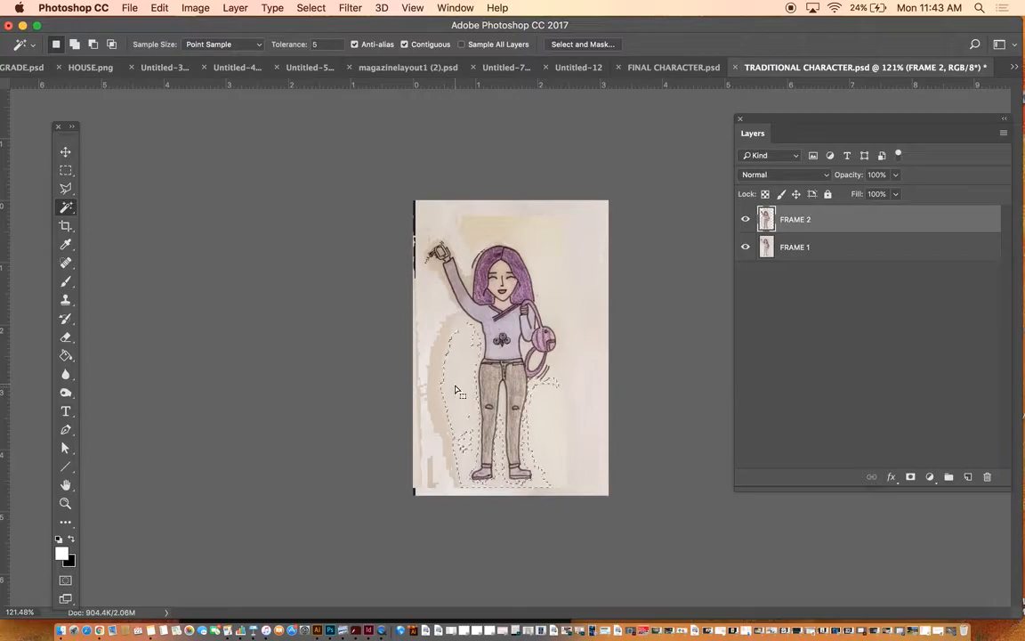
{"action": "left_click", "coordinate": [546, 250]}
{"action": "left_click", "coordinate": [514, 230]}
{"action": "key", "text": "super+d"}
Set the Eraser to 100% opacity and flow, and erase the leftover tan and shaded background patches around the FRAME 2 character.
{"action": "key", "text": "super+equal"}
{"action": "key", "text": "super+equal"}
{"action": "key", "text": "super+equal"}
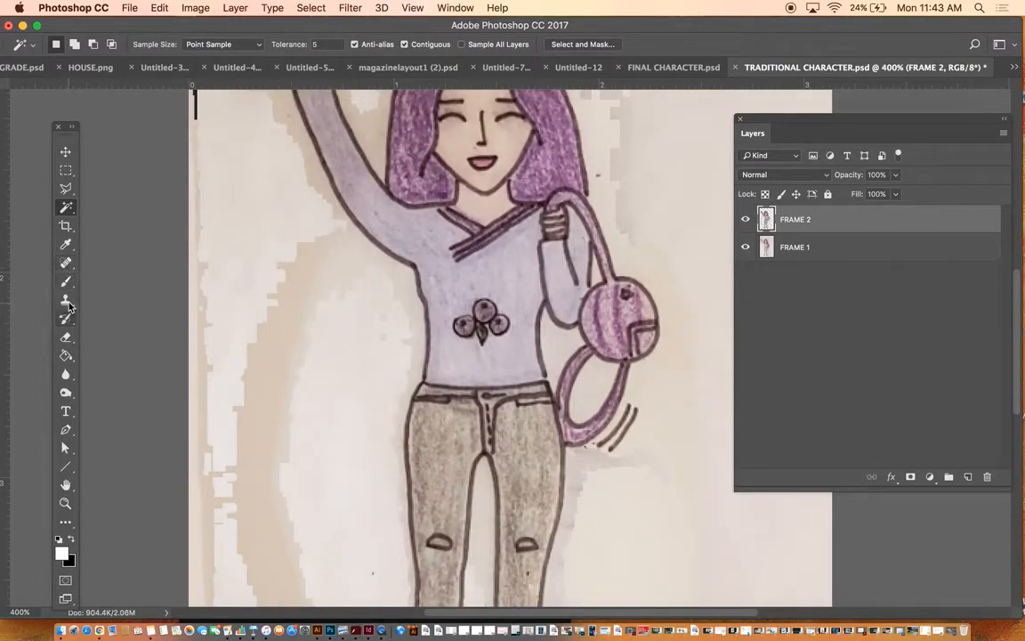
{"action": "key", "text": "e"}
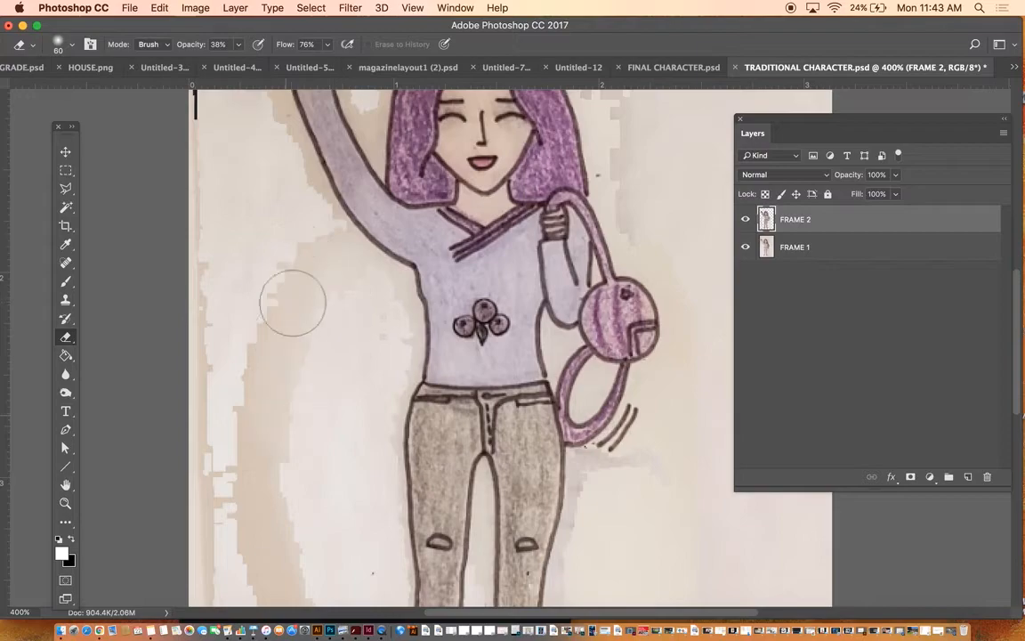
{"action": "left_click", "coordinate": [240, 45]}
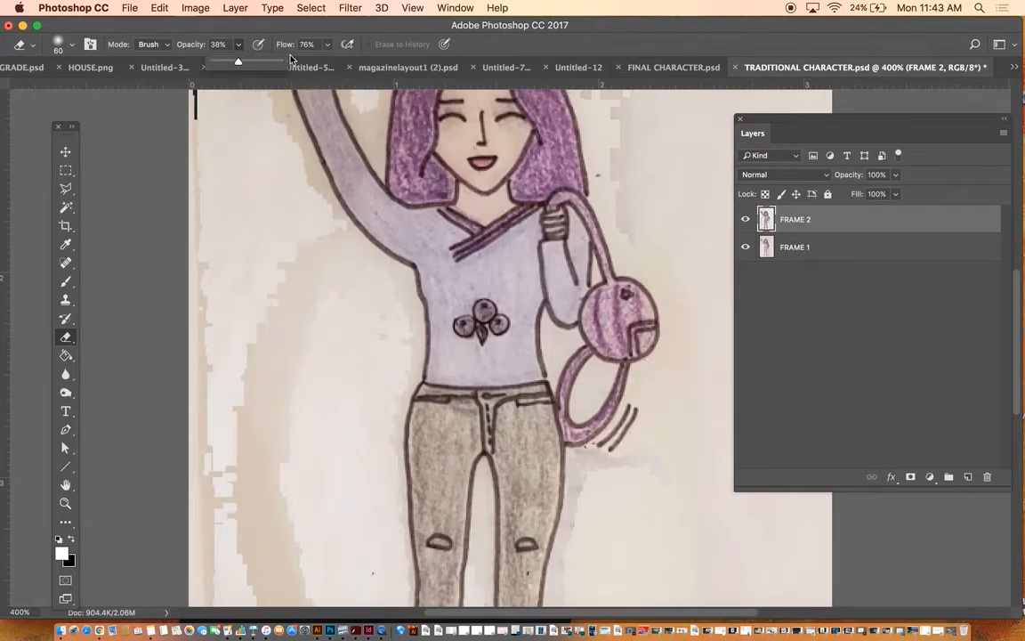
{"action": "left_click_drag", "start_coordinate": [241, 59], "coordinate": [329, 62]}
{"action": "mouse_move", "coordinate": [293, 268]}
{"action": "left_mouse_down"}
{"action": "mouse_move", "coordinate": [273, 407]}
{"action": "mouse_move", "coordinate": [252, 343]}
{"action": "mouse_move", "coordinate": [227, 513]}
{"action": "mouse_move", "coordinate": [284, 549]}
{"action": "left_mouse_up"}
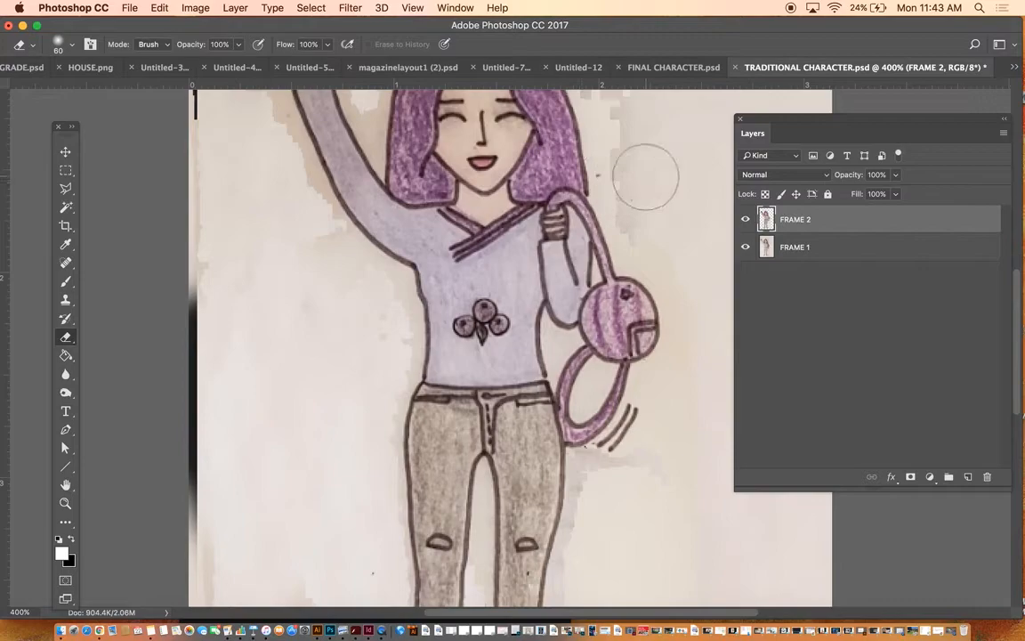
{"action": "scroll", "coordinate": [645, 177], "scroll_direction": "down", "scroll_amount": 4}
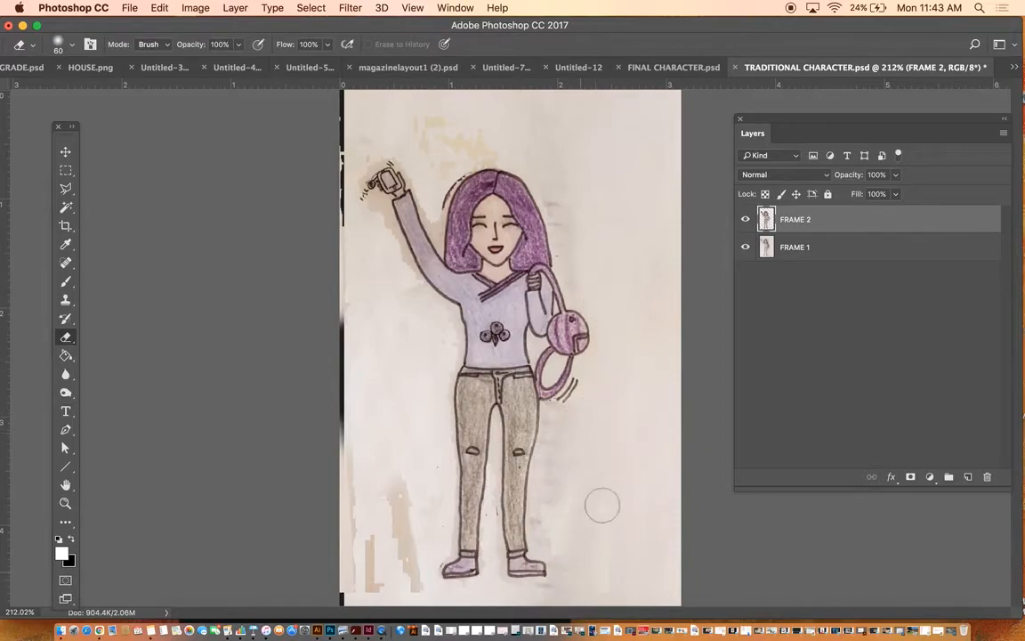
{"action": "mouse_move", "coordinate": [445, 525]}
{"action": "left_mouse_down"}
{"action": "mouse_move", "coordinate": [392, 445]}
{"action": "mouse_move", "coordinate": [400, 552]}
{"action": "mouse_move", "coordinate": [365, 483]}
{"action": "mouse_move", "coordinate": [334, 512]}
{"action": "mouse_move", "coordinate": [349, 337]}
{"action": "mouse_move", "coordinate": [387, 294]}
{"action": "mouse_move", "coordinate": [365, 254]}
{"action": "mouse_move", "coordinate": [377, 225]}
{"action": "mouse_move", "coordinate": [366, 201]}
{"action": "mouse_move", "coordinate": [394, 151]}
{"action": "mouse_move", "coordinate": [354, 151]}
{"action": "mouse_move", "coordinate": [357, 162]}
{"action": "mouse_move", "coordinate": [381, 140]}
{"action": "mouse_move", "coordinate": [437, 160]}
{"action": "mouse_move", "coordinate": [480, 149]}
{"action": "mouse_move", "coordinate": [485, 128]}
{"action": "mouse_move", "coordinate": [668, 167]}
{"action": "mouse_move", "coordinate": [672, 240]}
{"action": "left_mouse_up"}
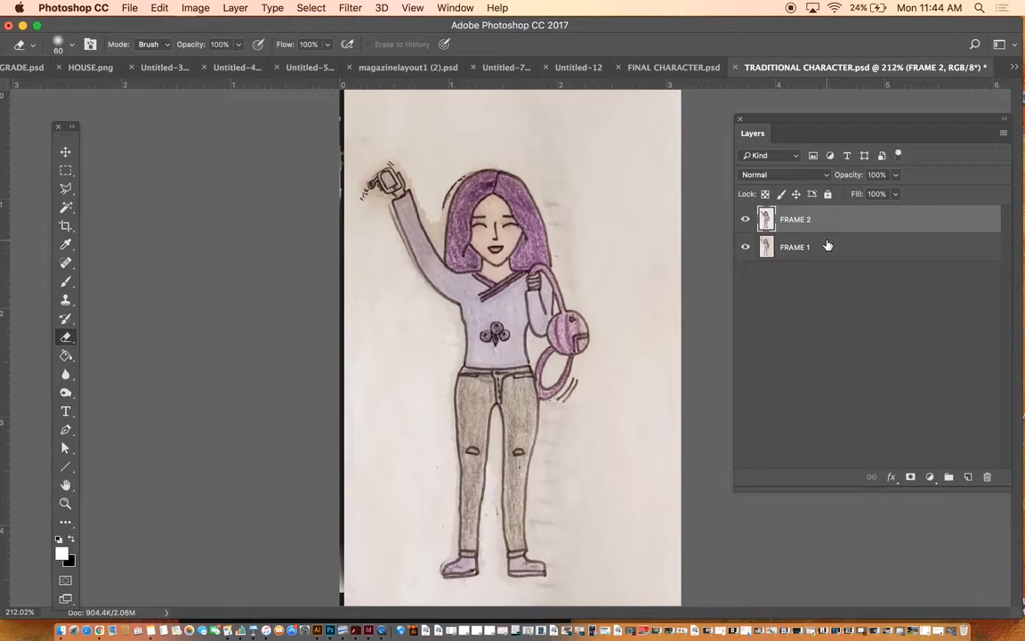
Compare FRAME 2 with FRAME 1 by toggling its visibility, and lower FRAME 2's opacity to 58% to reveal both figures.
{"action": "left_click", "coordinate": [746, 223]}
{"action": "left_click", "coordinate": [745, 222]}
{"action": "left_click", "coordinate": [895, 175]}
{"action": "left_click_drag", "start_coordinate": [897, 193], "coordinate": [868, 195]}
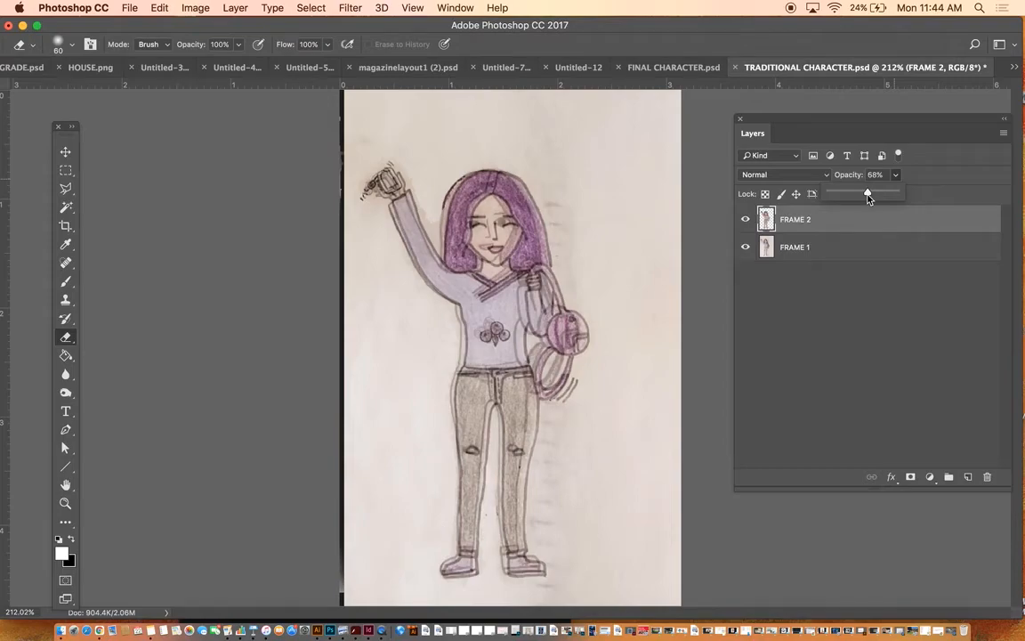
Free-transform FRAME 2 to 95.80% width with slight height adjustments to match the FRAME 1 figure, and restore its opacity to 100%.
{"action": "left_click", "coordinate": [65, 151]}
{"action": "mouse_move", "coordinate": [467, 353]}
{"action": "left_mouse_down"}
{"action": "mouse_move", "coordinate": [507, 324]}
{"action": "mouse_move", "coordinate": [411, 337]}
{"action": "mouse_move", "coordinate": [461, 349]}
{"action": "mouse_move", "coordinate": [449, 325]}
{"action": "mouse_move", "coordinate": [461, 356]}
{"action": "left_mouse_up"}
{"action": "key", "text": "ctrl+t"}
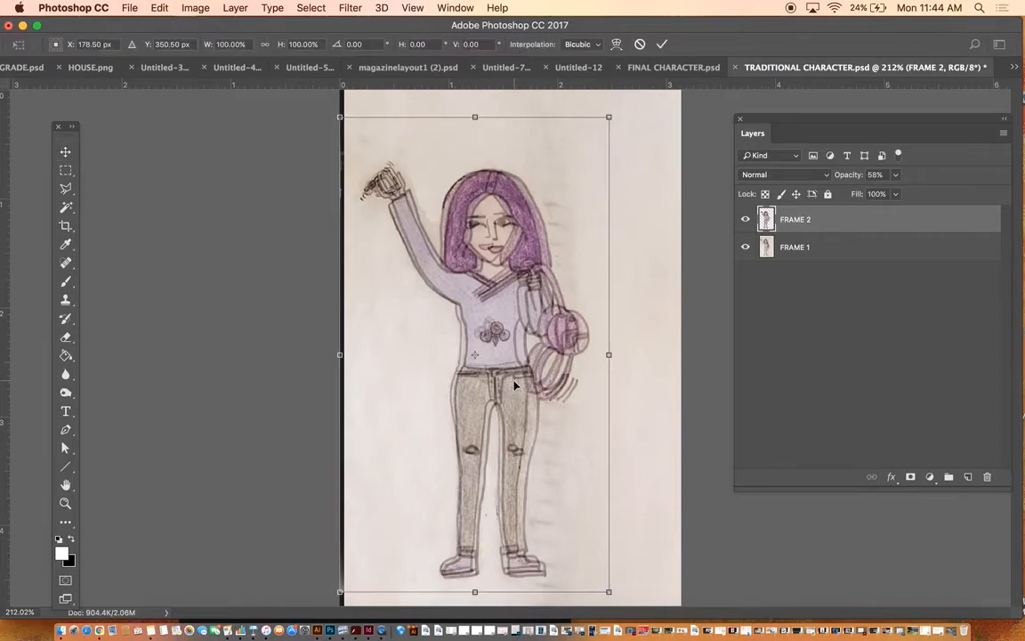
{"action": "left_click_drag", "start_coordinate": [611, 359], "coordinate": [597, 355]}
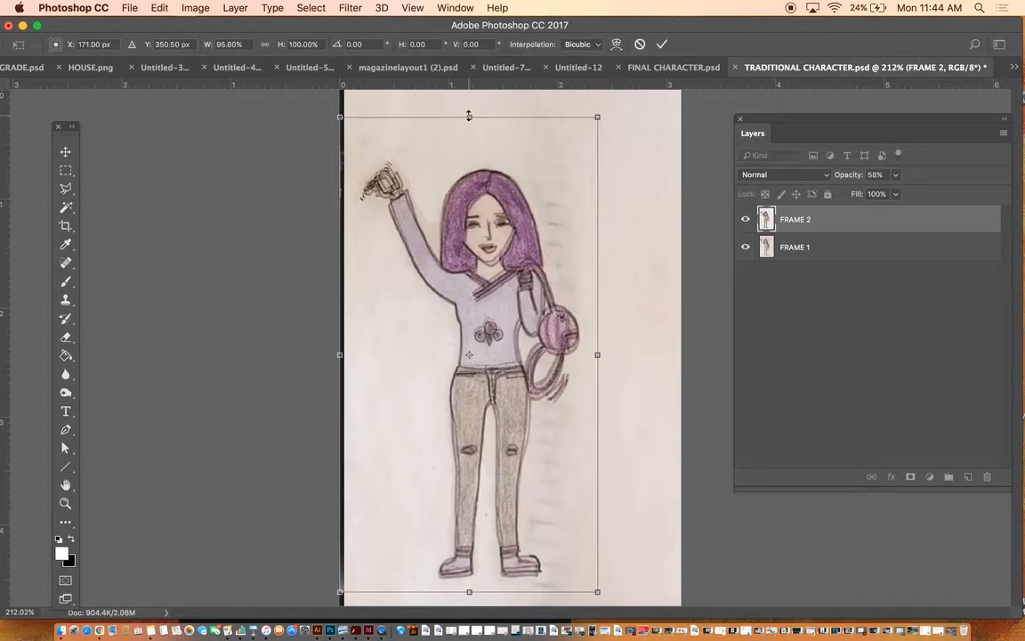
{"action": "left_click_drag", "start_coordinate": [469, 114], "coordinate": [469, 115]}
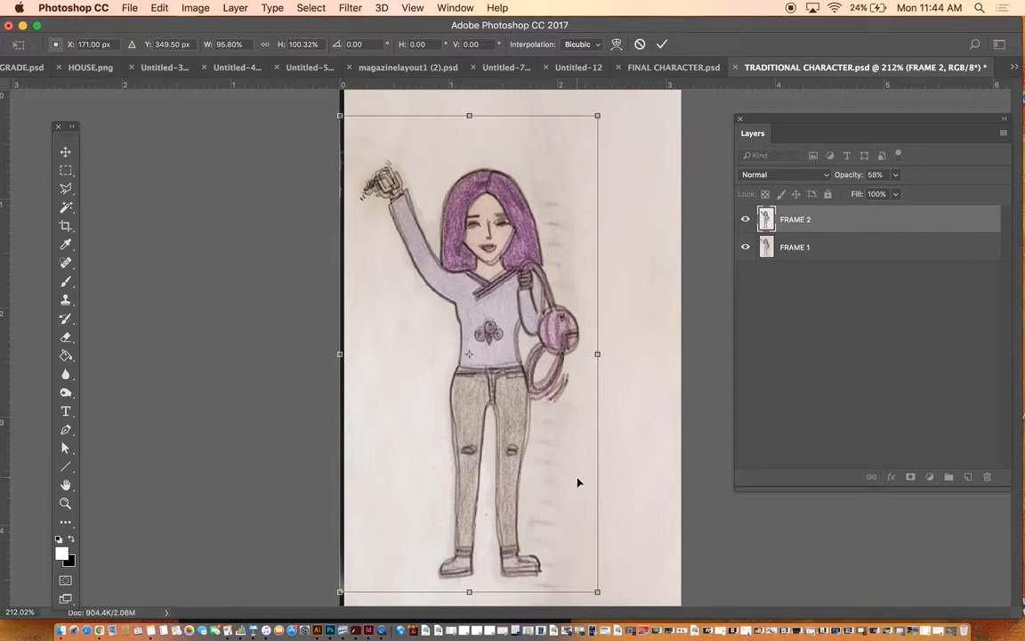
{"action": "left_click_drag", "start_coordinate": [470, 592], "coordinate": [470, 590]}
{"action": "key", "text": "Return"}
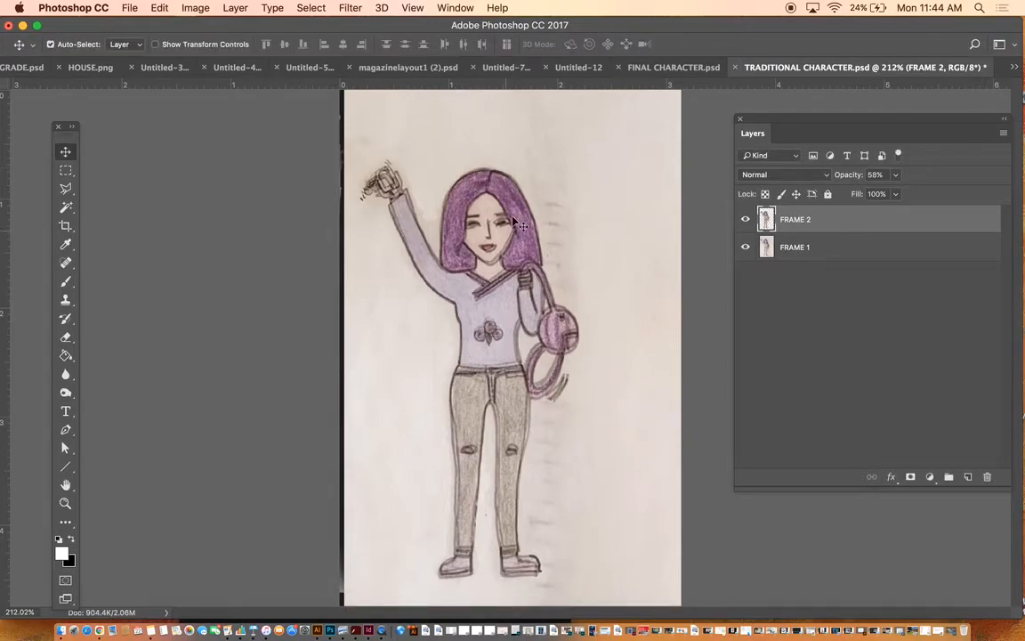
{"action": "left_click", "coordinate": [895, 176]}
{"action": "left_click_drag", "start_coordinate": [897, 192], "coordinate": [963, 194]}
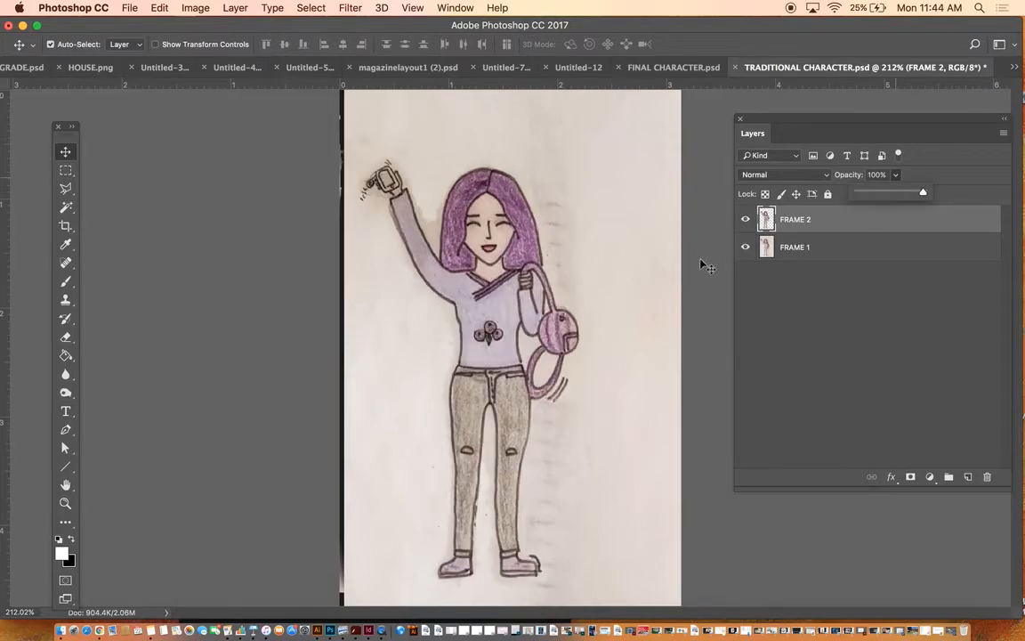
Toggle FRAME 2's visibility repeatedly to preview the movement between the two frames and check the alignment.
{"action": "left_click", "coordinate": [746, 222]}
{"action": "left_click", "coordinate": [745, 222]}
{"action": "left_click", "coordinate": [746, 222]}
{"action": "left_click", "coordinate": [746, 221]}
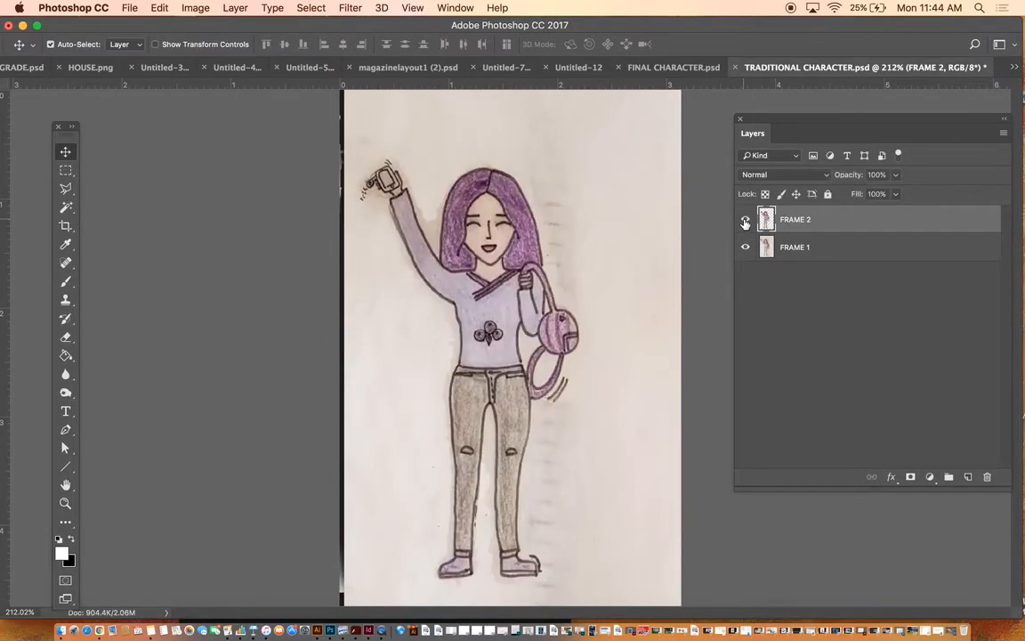
{"action": "left_click", "coordinate": [746, 221]}
{"action": "left_click", "coordinate": [746, 223]}
{"action": "left_click", "coordinate": [746, 222]}
{"action": "left_click", "coordinate": [746, 223]}
{"action": "left_click", "coordinate": [745, 223]}
{"action": "left_click", "coordinate": [746, 223]}
{"action": "left_click", "coordinate": [746, 223]}
{"action": "left_click", "coordinate": [746, 223]}
{"action": "left_click", "coordinate": [745, 222]}
{"action": "left_click", "coordinate": [746, 223]}
{"action": "left_click", "coordinate": [746, 222]}
{"action": "left_click", "coordinate": [746, 223]}
{"action": "left_click", "coordinate": [746, 223]}
{"action": "left_click", "coordinate": [746, 222]}
{"action": "left_click", "coordinate": [745, 222]}
{"action": "left_click", "coordinate": [745, 222]}
{"action": "left_click", "coordinate": [746, 223]}
{"action": "left_click", "coordinate": [746, 222]}
{"action": "left_click", "coordinate": [745, 223]}
{"action": "left_click", "coordinate": [746, 223]}
{"action": "left_click", "coordinate": [746, 222]}
{"action": "left_click", "coordinate": [746, 222]}
{"action": "left_click", "coordinate": [745, 223]}
{"action": "left_click", "coordinate": [744, 223]}
{"action": "left_click", "coordinate": [745, 223]}
{"action": "left_click", "coordinate": [745, 223]}
{"action": "left_click", "coordinate": [743, 223]}
{"action": "left_click", "coordinate": [742, 223]}
{"action": "left_click", "coordinate": [742, 223]}
{"action": "left_click", "coordinate": [742, 223]}
{"action": "left_click", "coordinate": [742, 224]}
{"action": "left_click", "coordinate": [743, 223]}
{"action": "left_click", "coordinate": [743, 223]}
{"action": "left_click", "coordinate": [743, 223]}
{"action": "left_click", "coordinate": [743, 223]}
{"action": "left_click", "coordinate": [743, 224]}
{"action": "left_click", "coordinate": [743, 224]}
{"action": "left_click", "coordinate": [743, 223]}
{"action": "left_click", "coordinate": [743, 223]}
{"action": "left_click", "coordinate": [743, 224]}
{"action": "left_click", "coordinate": [743, 224]}
{"action": "left_click", "coordinate": [743, 224]}
Try a Magic Wand selection on FRAME 1's background with FRAME 2 hidden, clear the selection, and show FRAME 2 again.
{"action": "scroll", "coordinate": [577, 316], "scroll_direction": "down", "scroll_amount": 3}
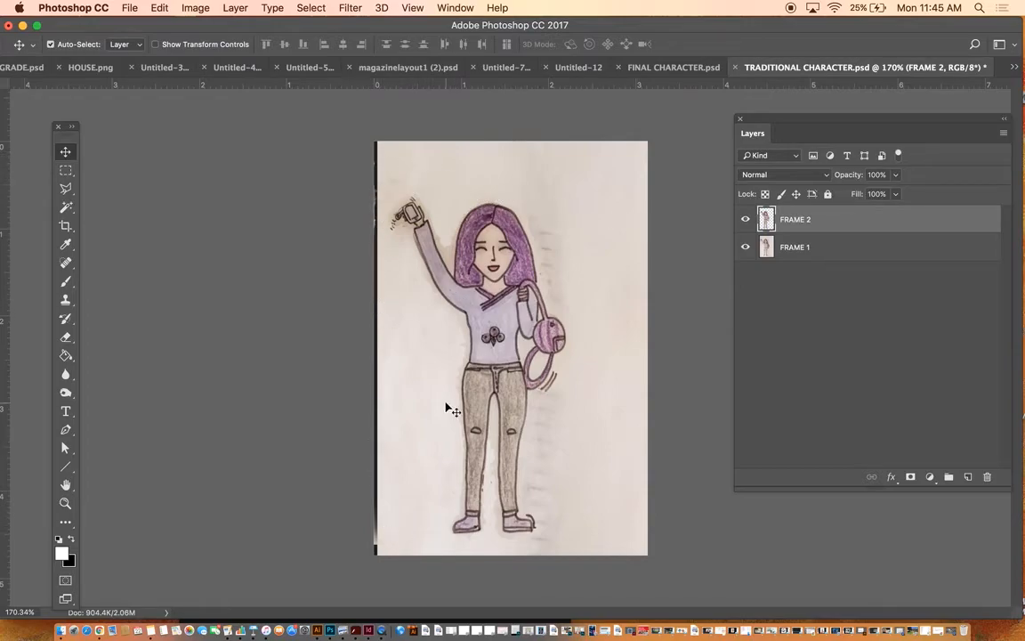
{"action": "left_click", "coordinate": [742, 221]}
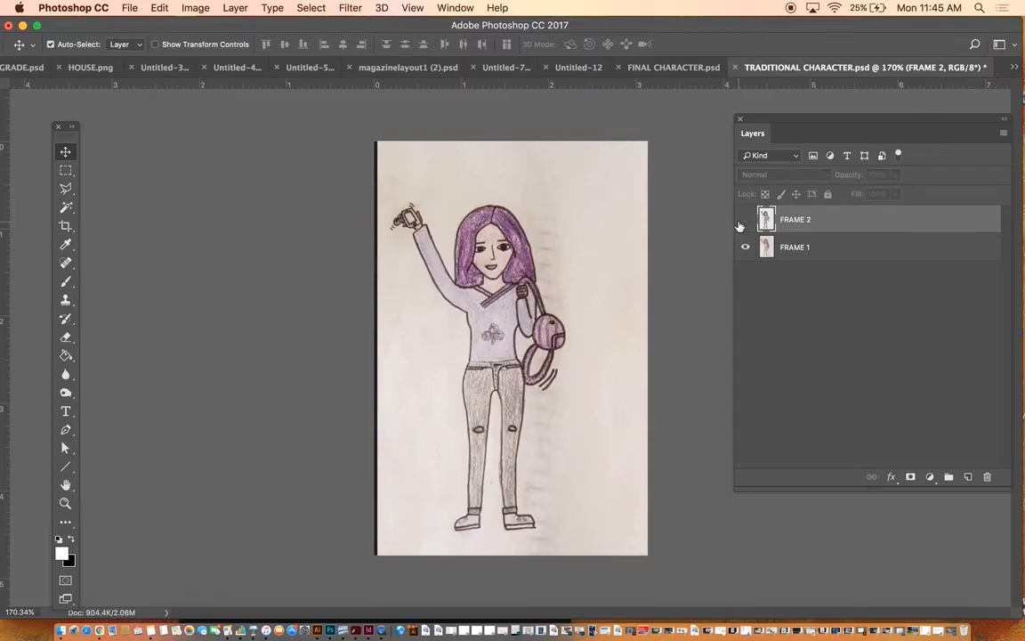
{"action": "left_click", "coordinate": [847, 248]}
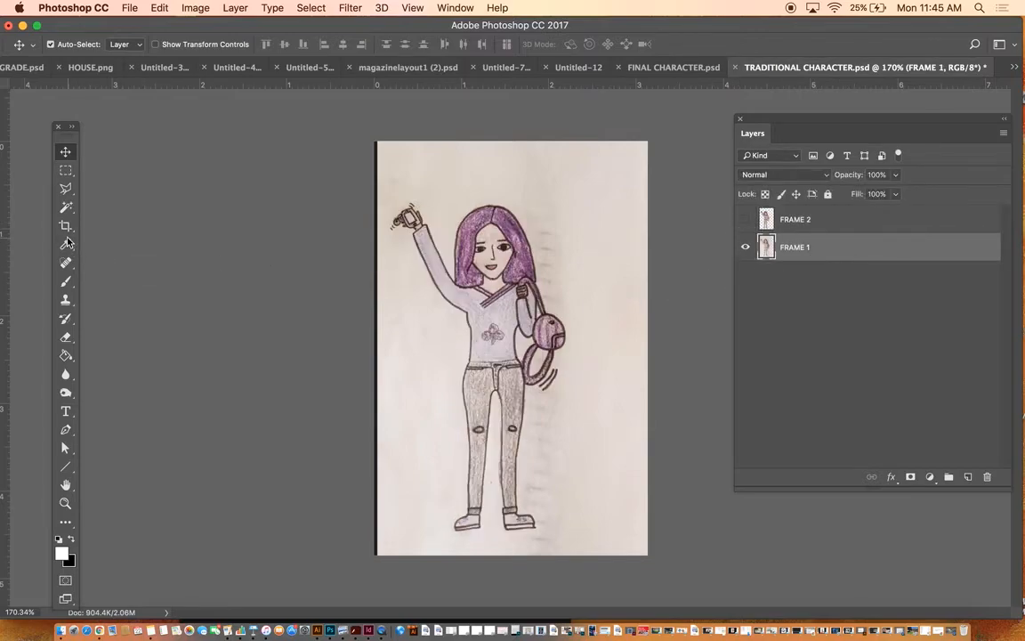
{"action": "left_click", "coordinate": [68, 209]}
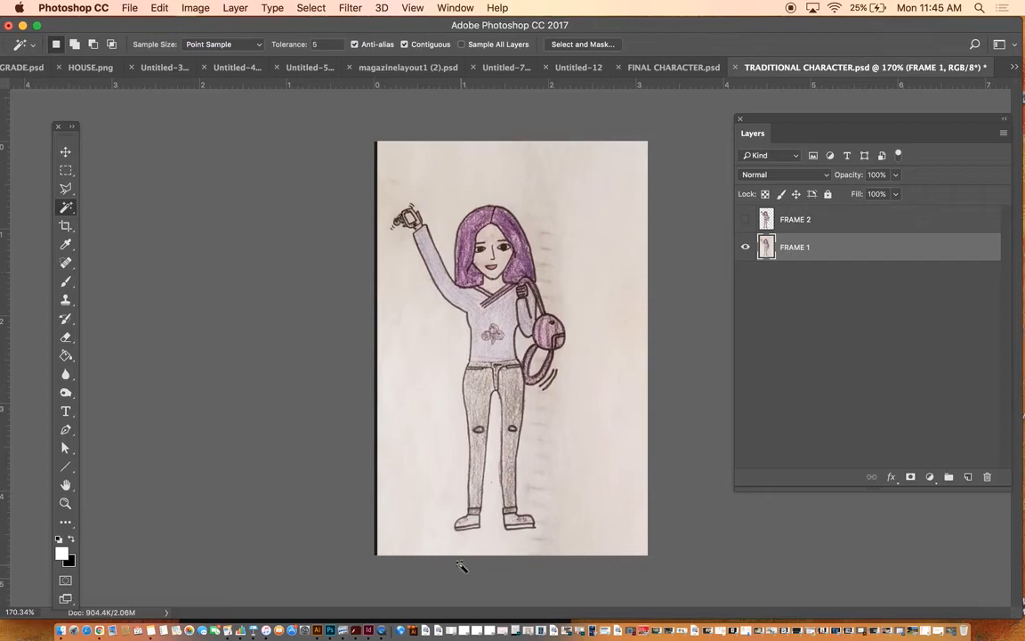
{"action": "left_click", "coordinate": [416, 469]}
{"action": "key", "text": "super+d"}
{"action": "left_click", "coordinate": [746, 219]}
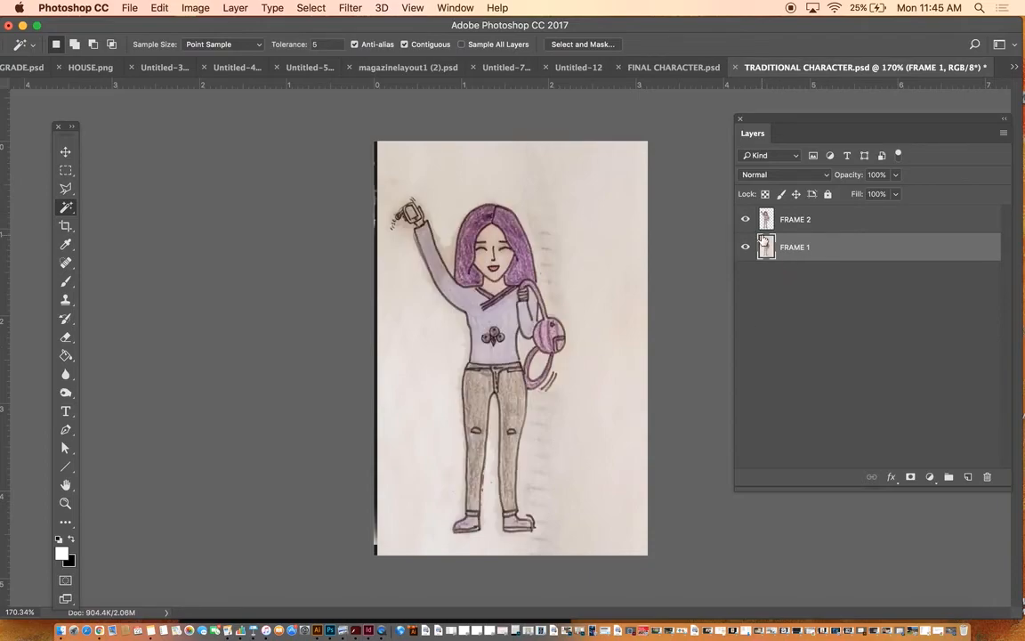